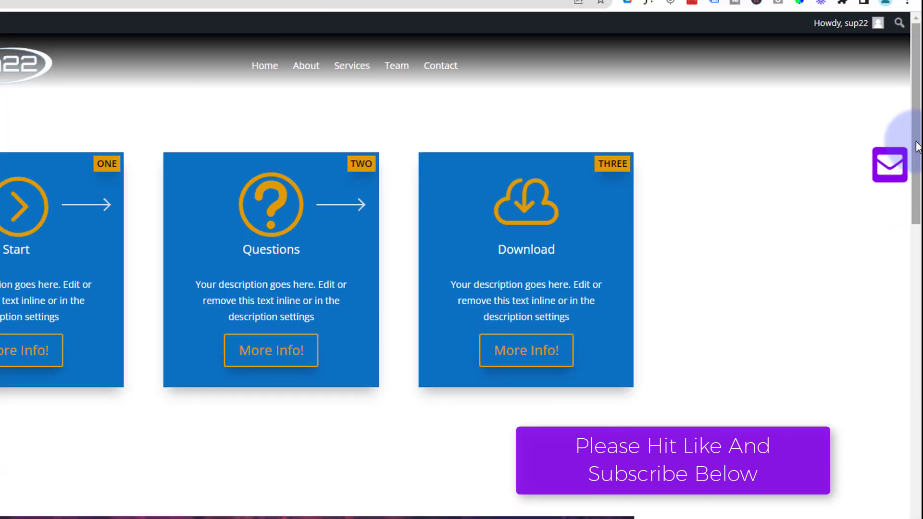
Step: Try out the envelope icon's contact popup by entering sample text "rfgfg" as the name, and close it without submitting
left_click_drag(915, 153, 918, 117)
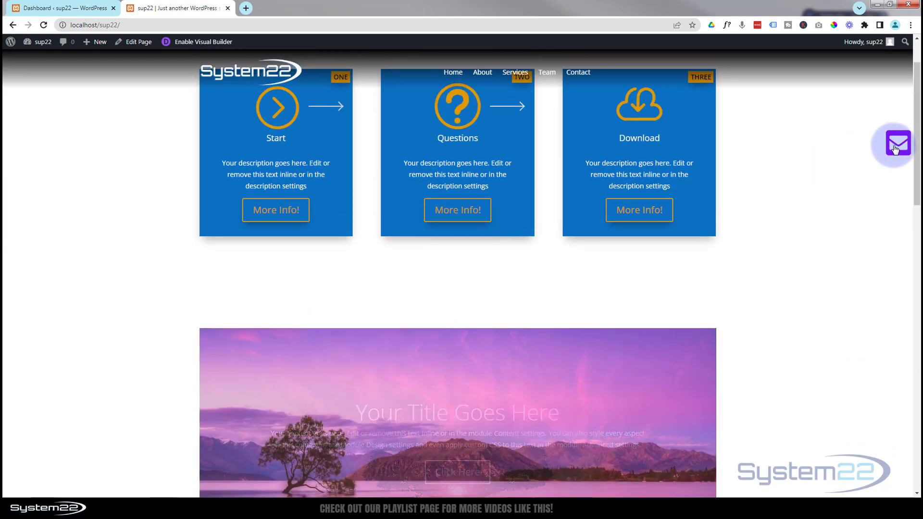
left_click(897, 144)
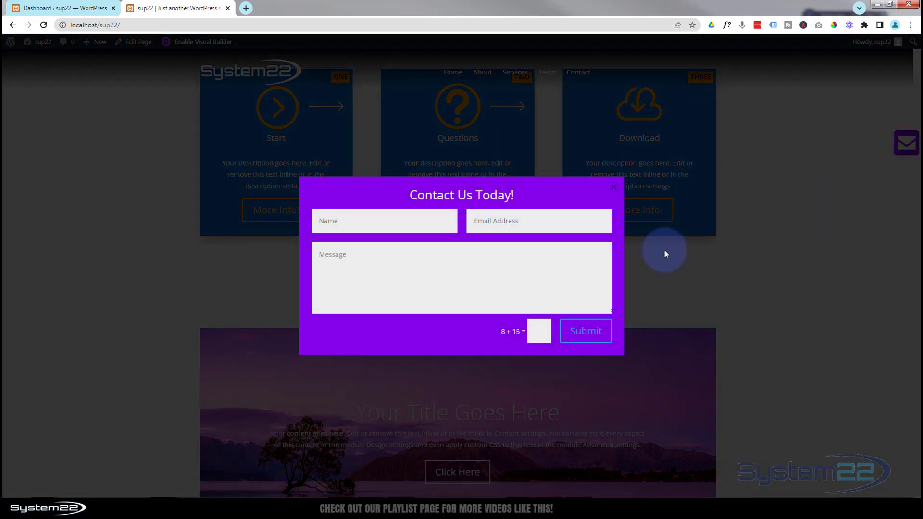
left_click(342, 216)
type("rf")
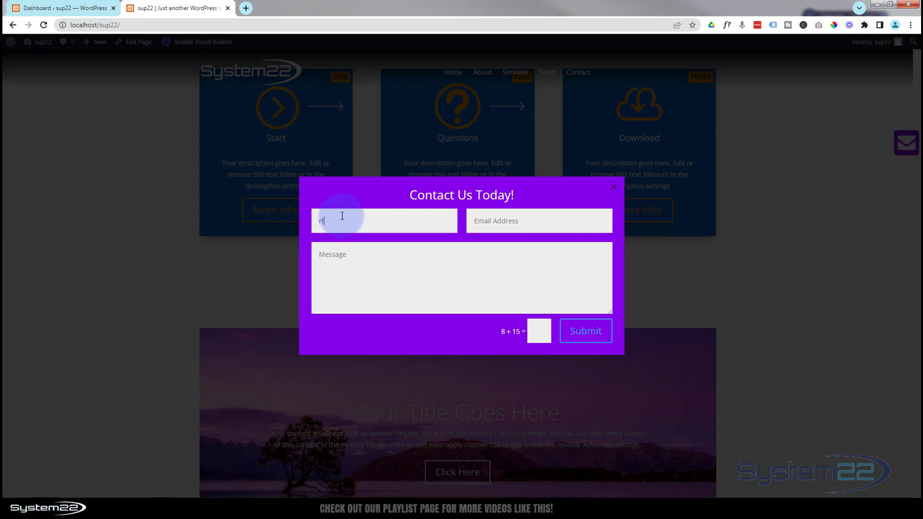
type("gfg")
left_click(540, 335)
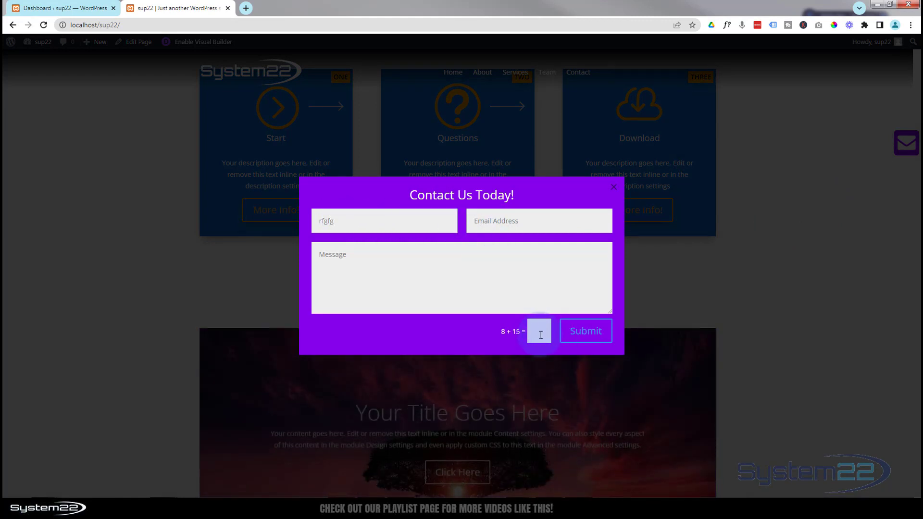
left_click(606, 216)
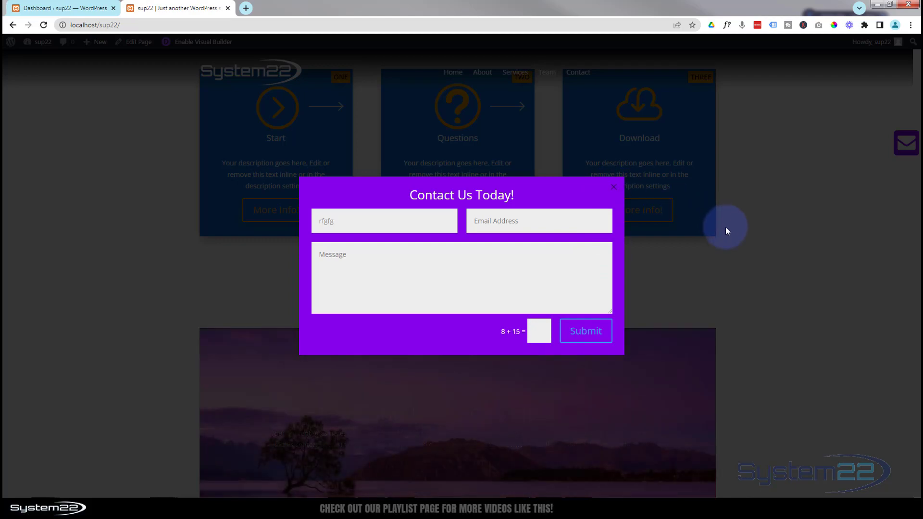
left_click(725, 227)
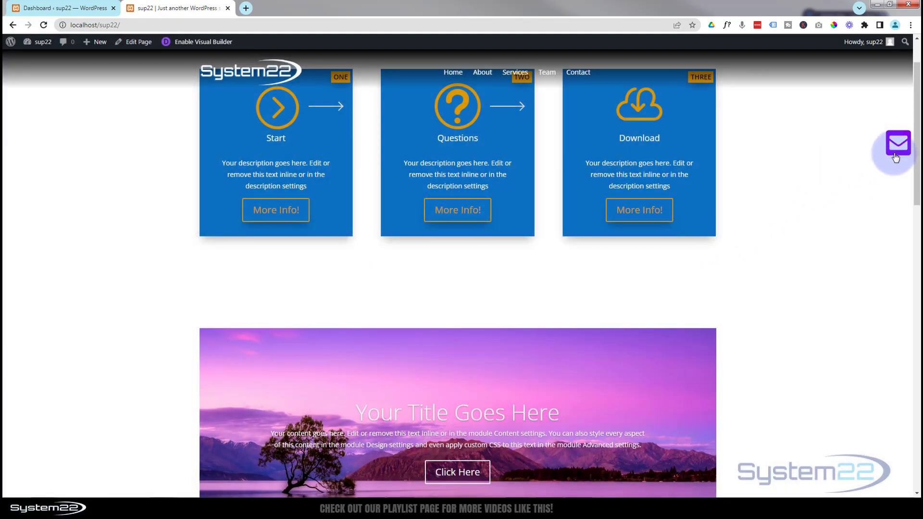
mouse_move(914, 185)
left_mouse_down()
mouse_move(915, 384)
mouse_move(915, 173)
left_mouse_up()
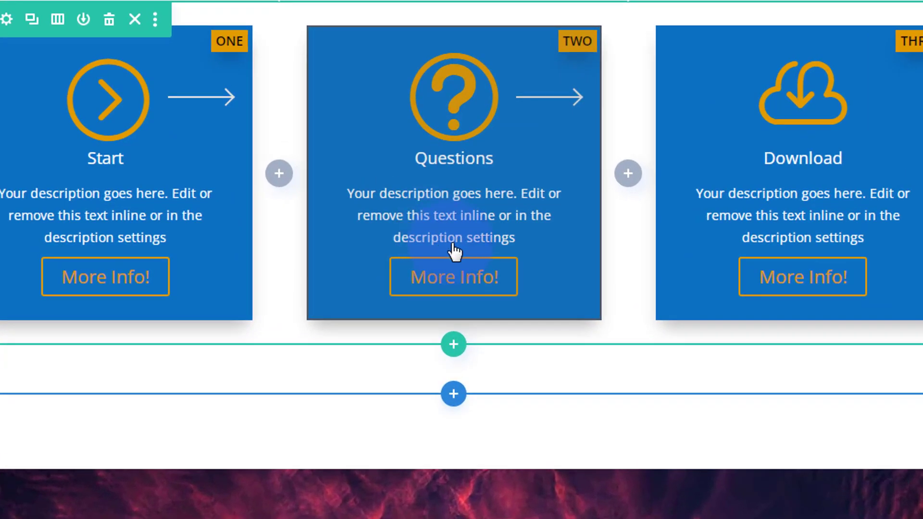
Step: Insert a Contact Form module below the Questions blurb
mouse_move(454, 250)
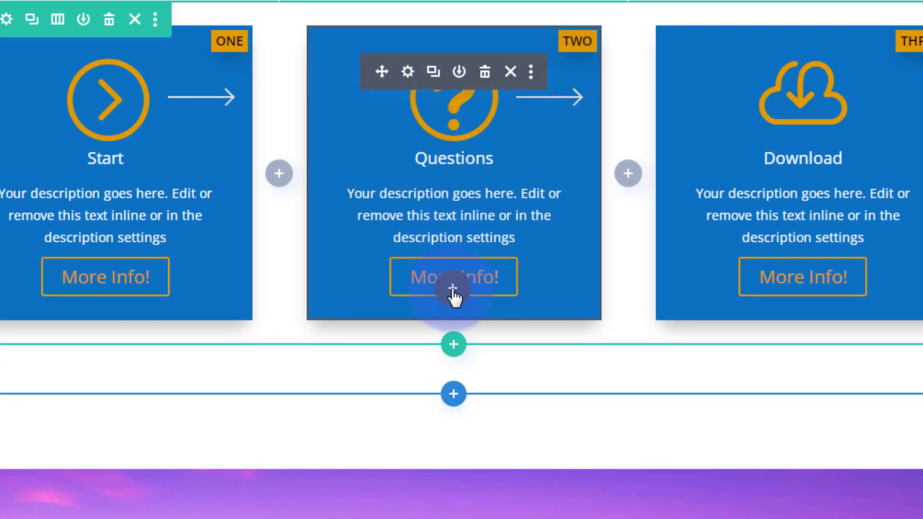
left_click(452, 289)
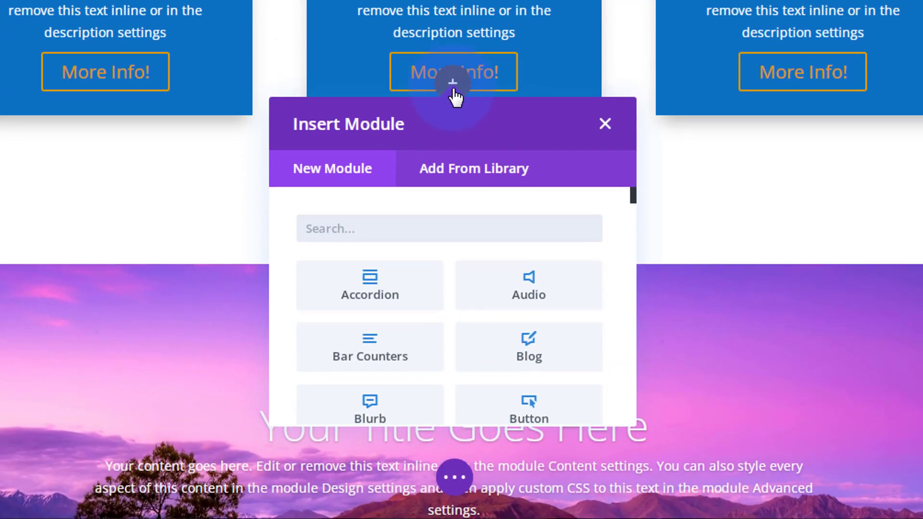
scroll(461, 254, "down", 4)
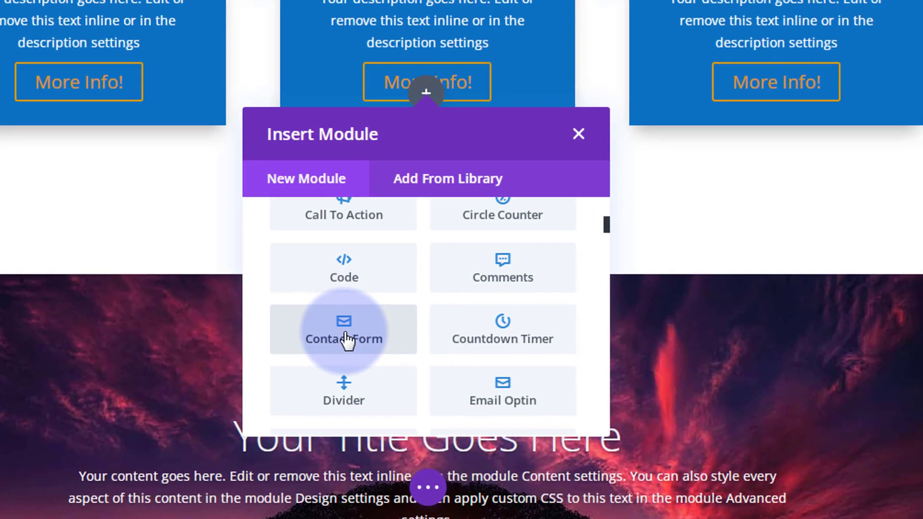
left_click(346, 341)
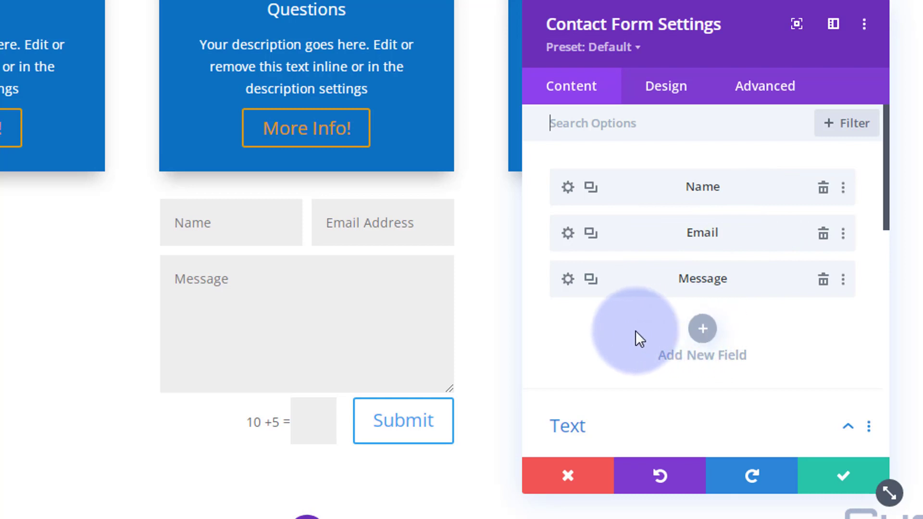
Step: Set the contact form's title to "Reach Out!" and its success message to "Messager Sent!"
scroll(625, 324, "down", 3)
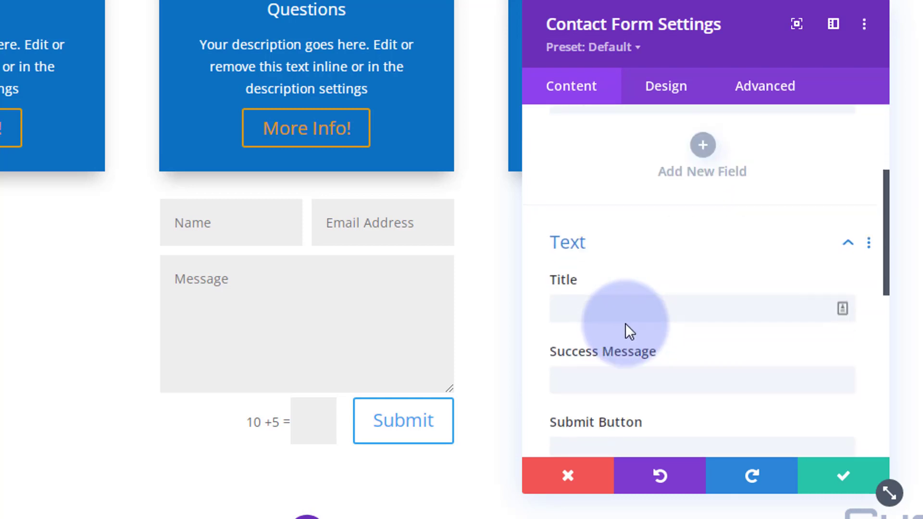
left_click(603, 313)
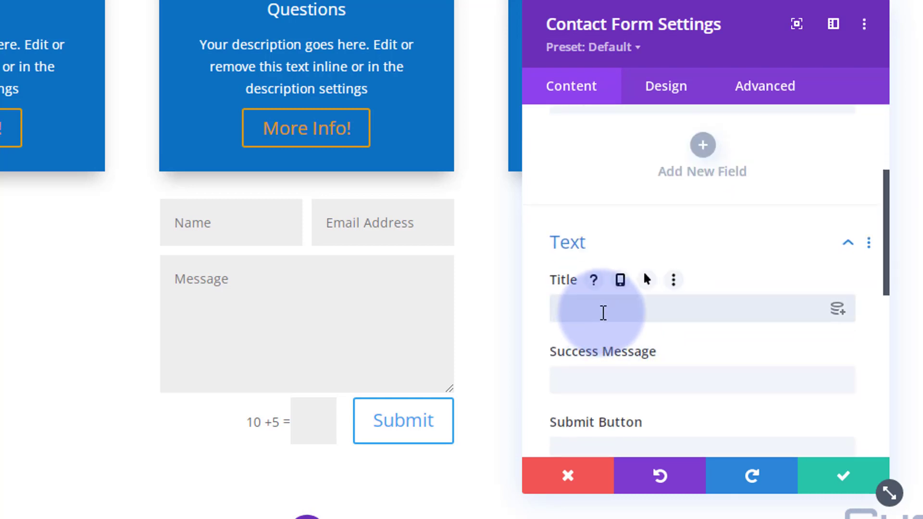
type("R")
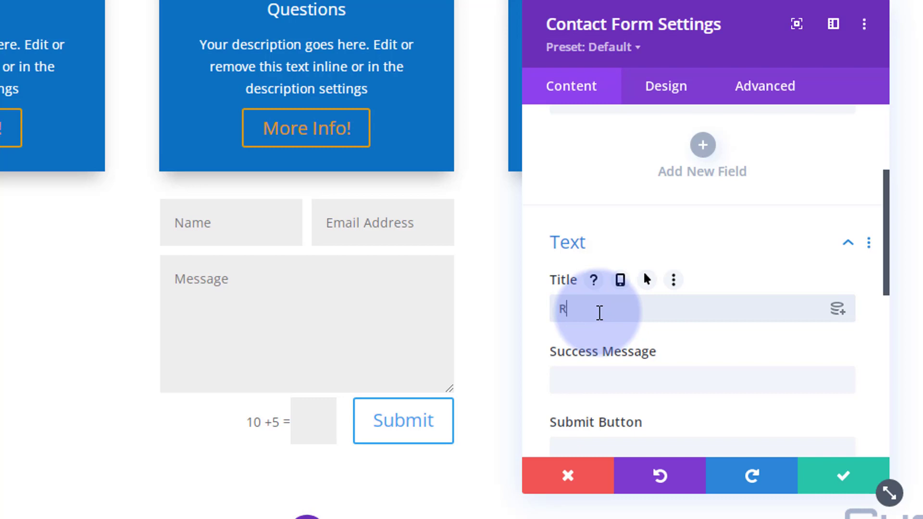
type("each Out")
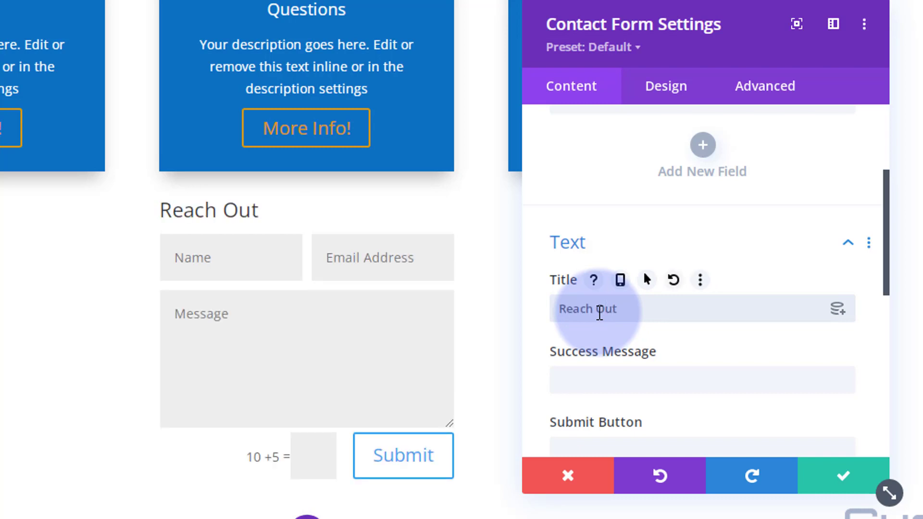
type("!")
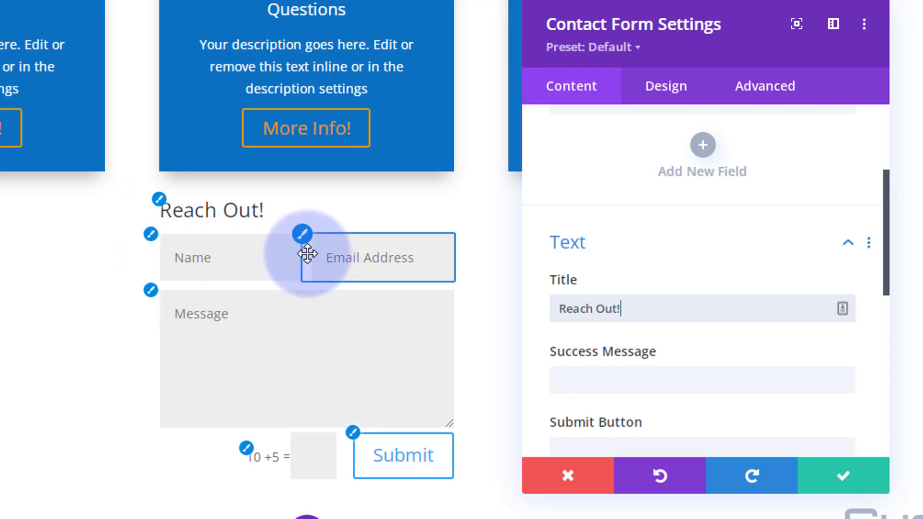
scroll(711, 250, "down", 3)
left_click(624, 201)
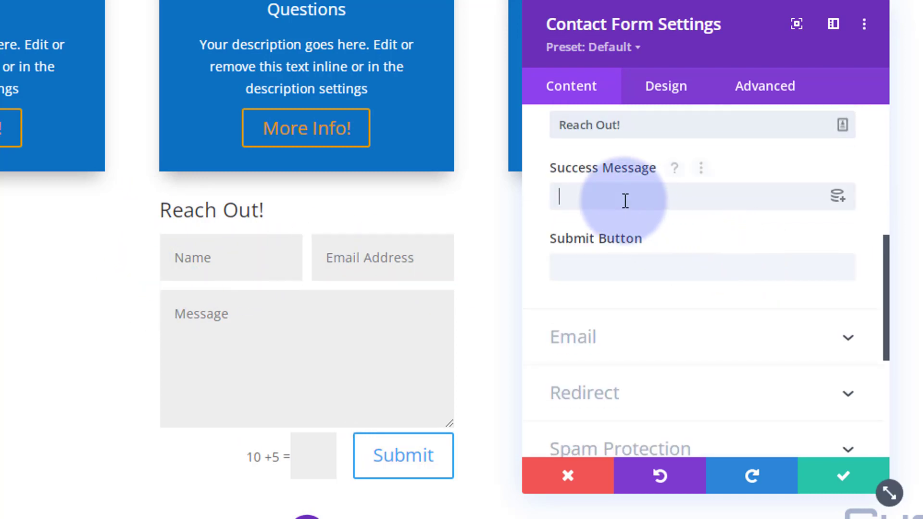
type("Messager Sent!")
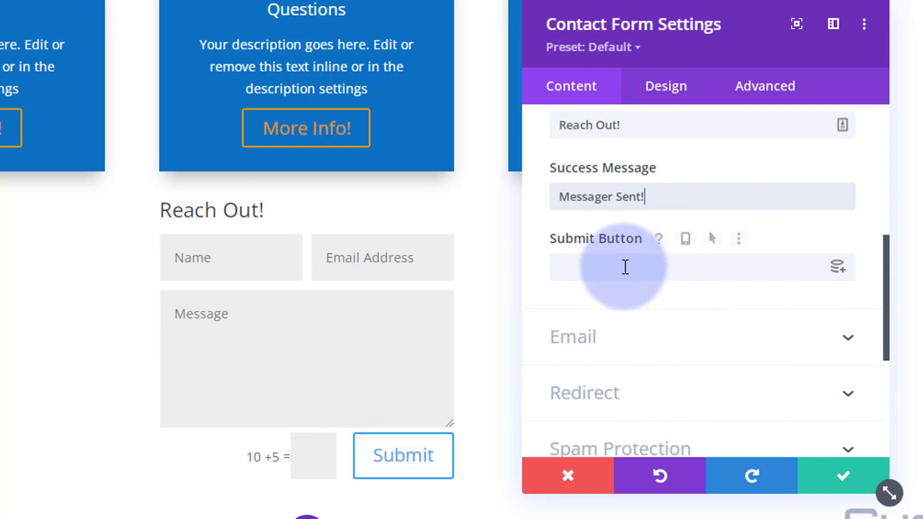
Step: Enter the recipient's email address for the contact form and open its spam protection options
scroll(624, 267, "down", 2)
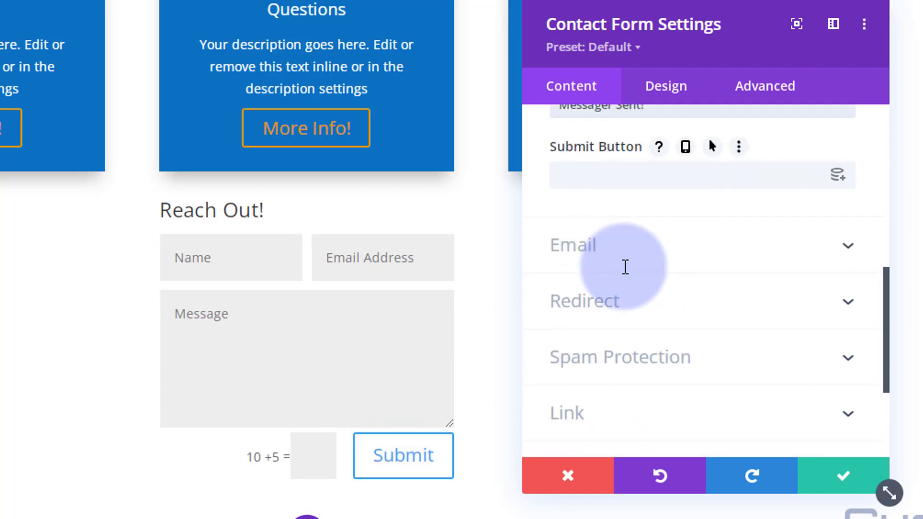
left_click(640, 262)
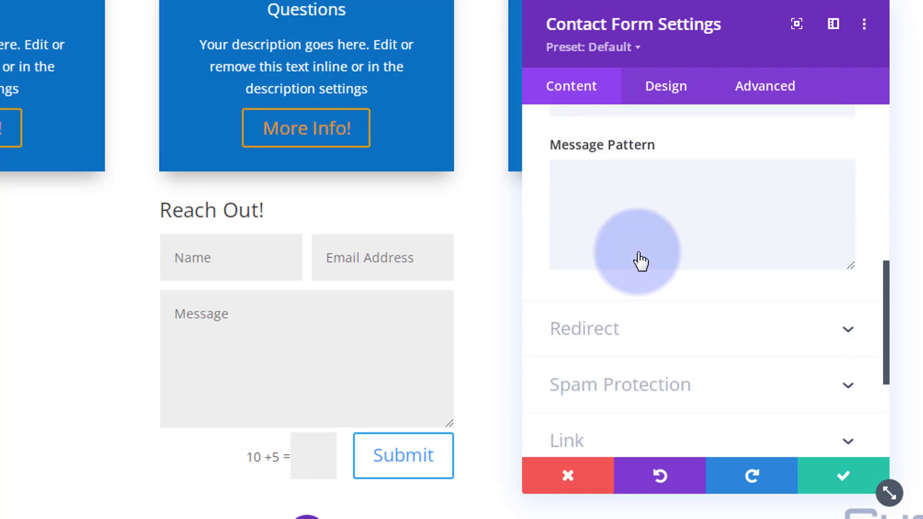
left_click(562, 200)
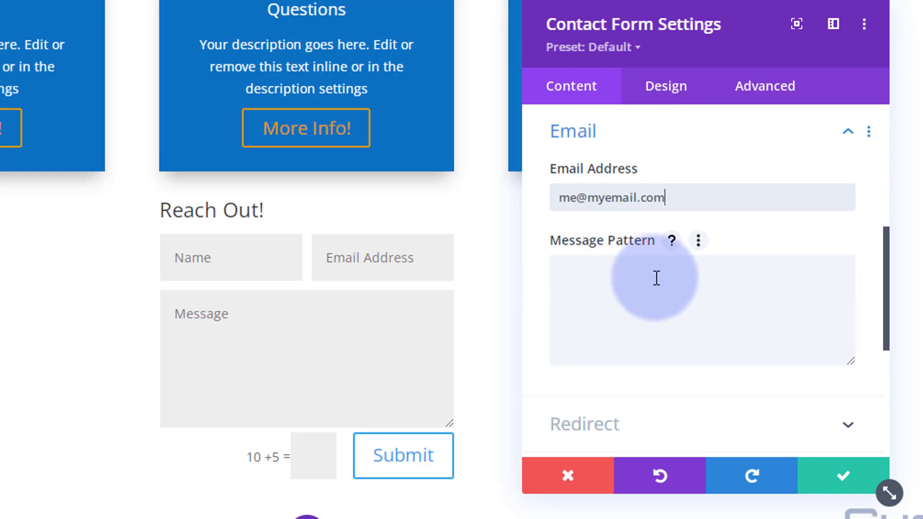
scroll(661, 383, "down", 5)
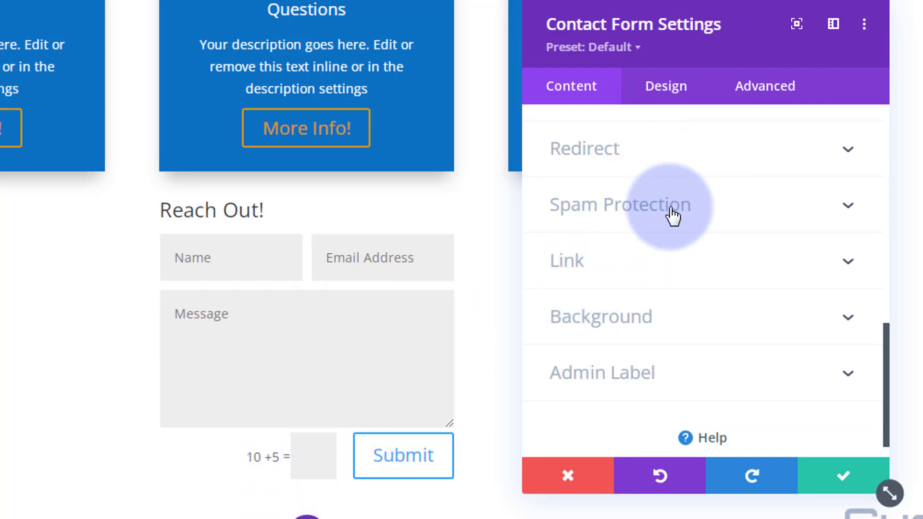
left_click(703, 192)
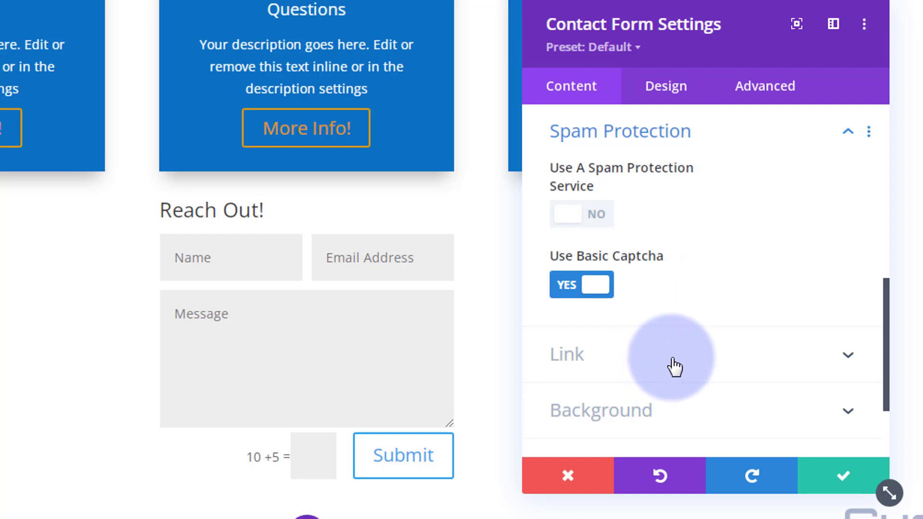
Step: Give the contact form a purple background from the saved colors
scroll(678, 337, "down", 3)
left_click(682, 291)
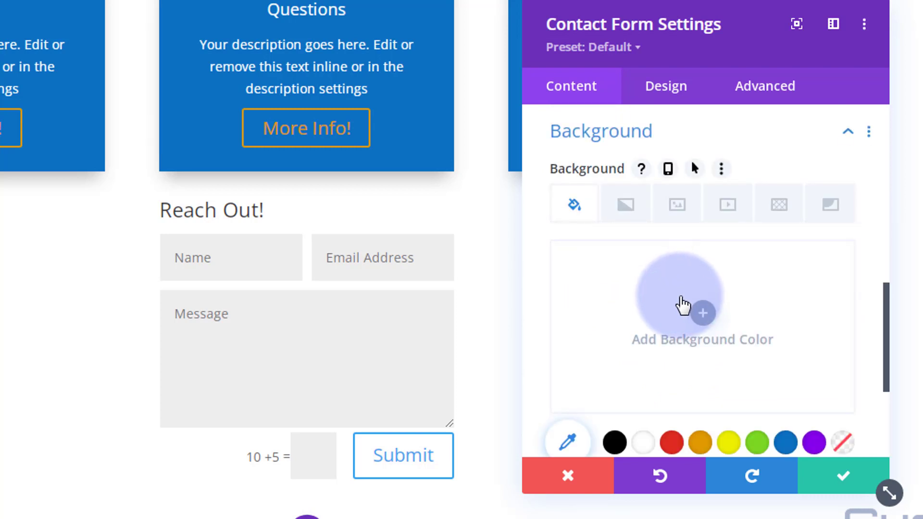
scroll(683, 298, "down", 2)
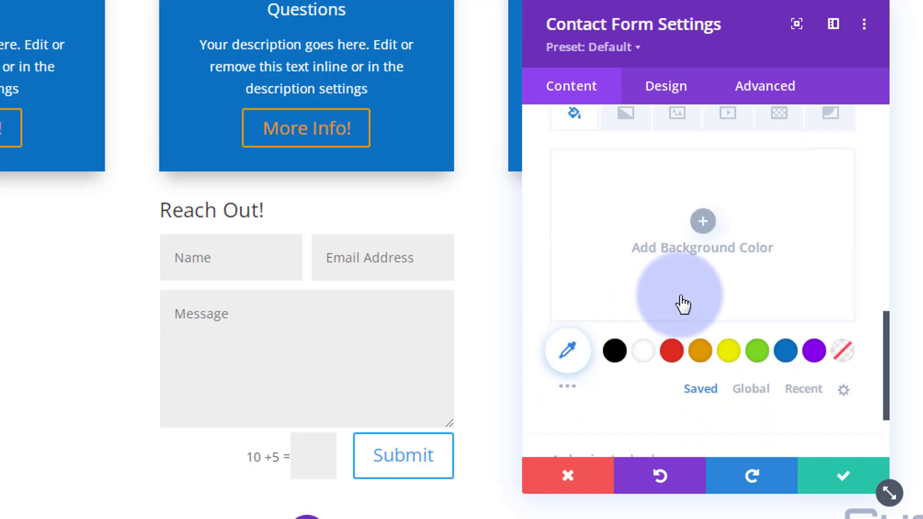
left_click(814, 354)
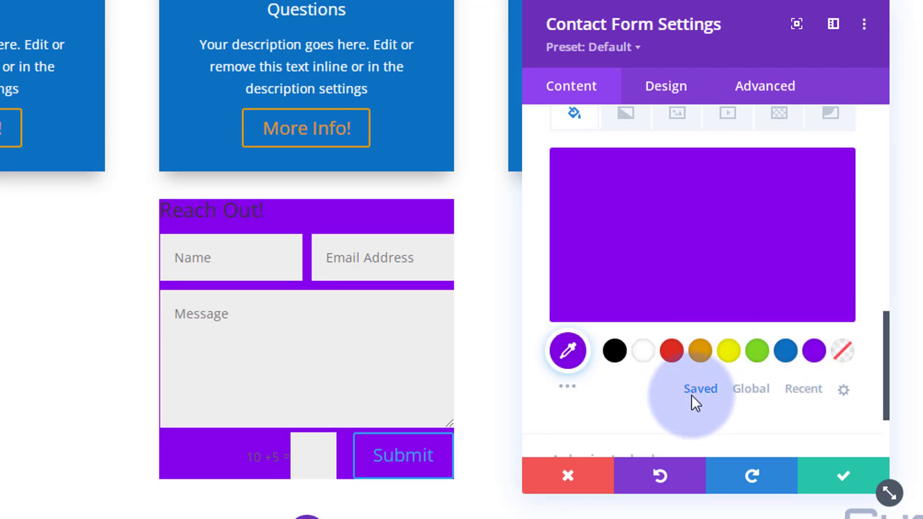
Step: Style the form's "Reach Out!" title as white (#ffffff), centered, uppercase text
scroll(688, 401, "up", 4)
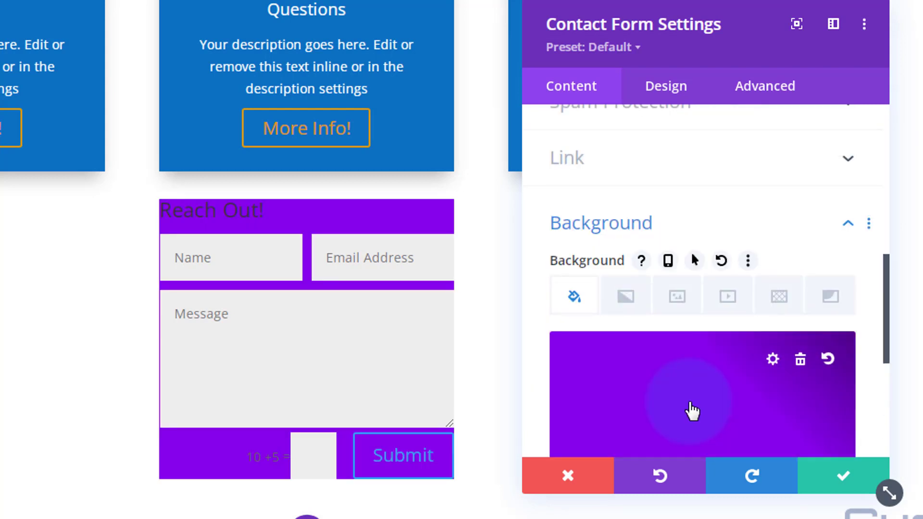
left_click(207, 212)
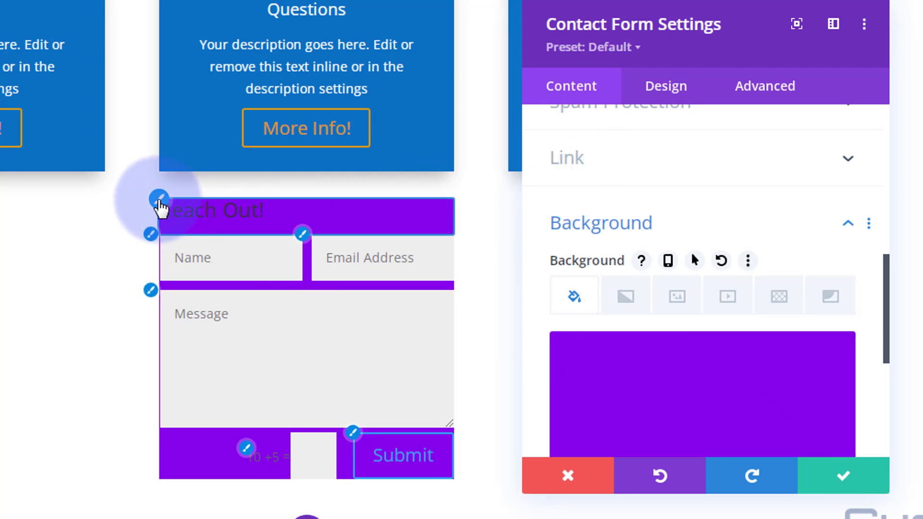
left_click(159, 203)
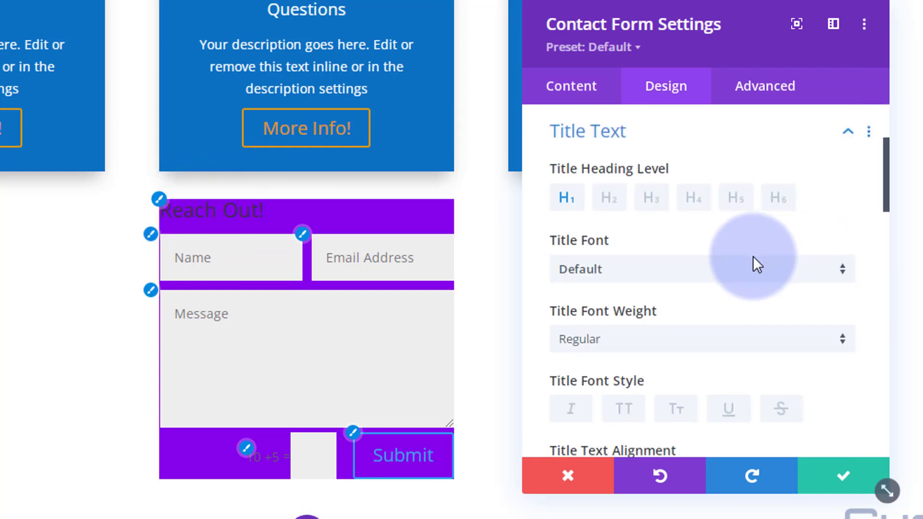
scroll(715, 276, "down", 4)
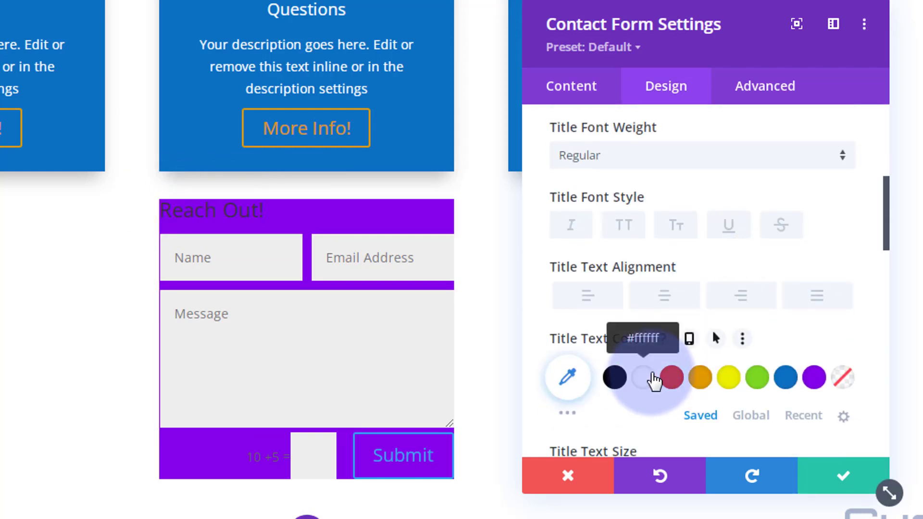
left_click(647, 379)
left_click(665, 301)
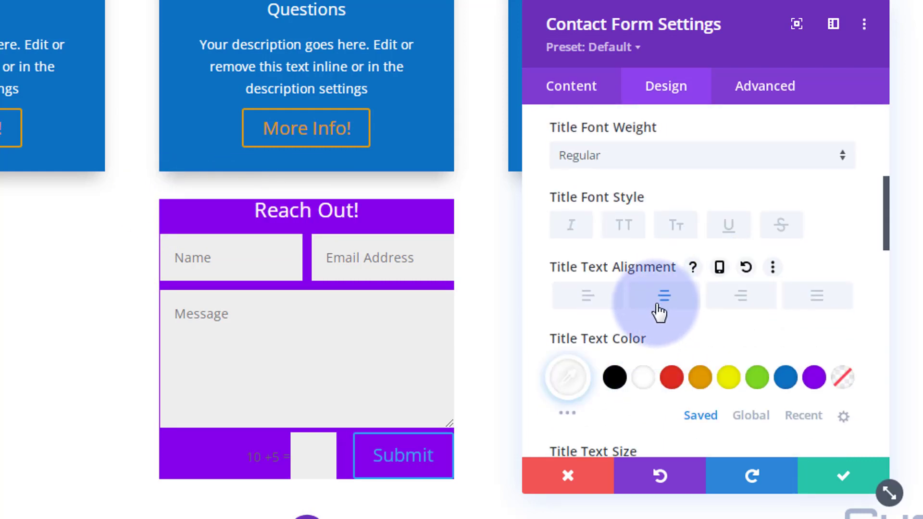
scroll(658, 318, "up", 2)
left_click(632, 326)
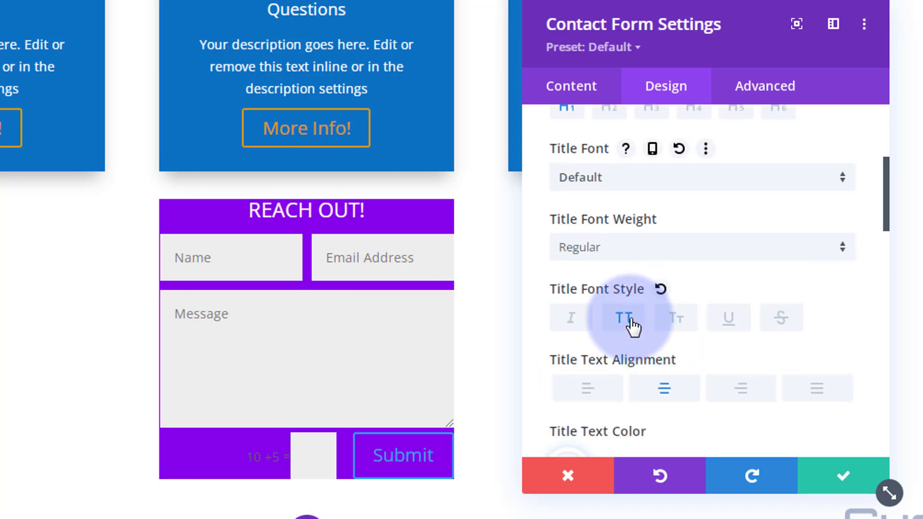
Step: Set the contact form's padding to 25px on the top, bottom, left and right, and save its settings
scroll(634, 333, "down", 15)
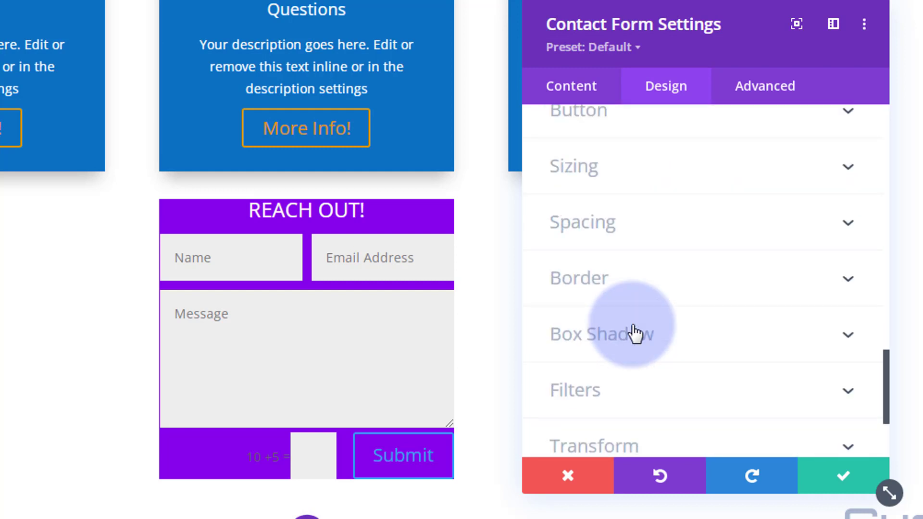
left_click(680, 222)
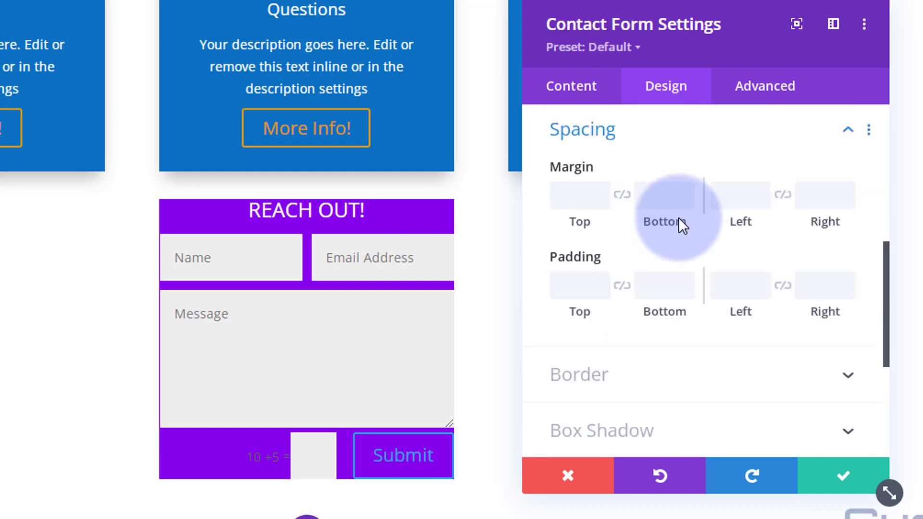
left_click(587, 293)
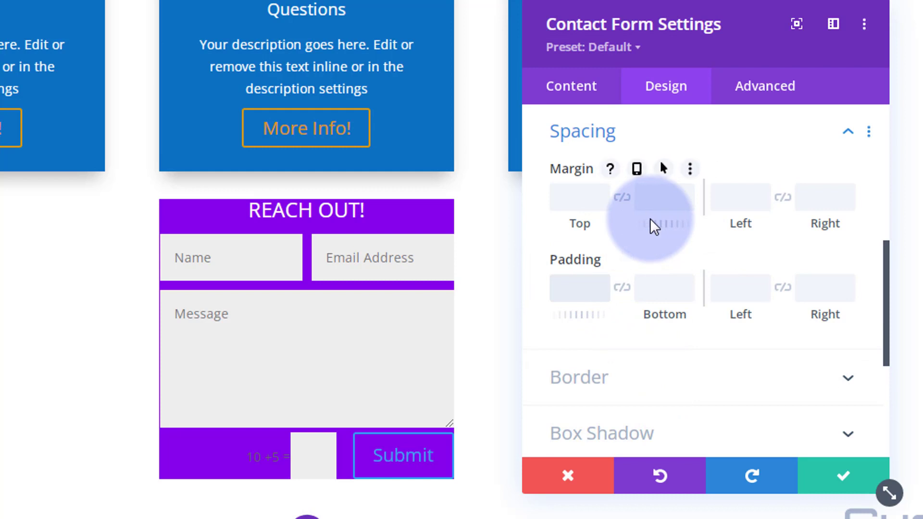
type("25")
left_click(661, 220)
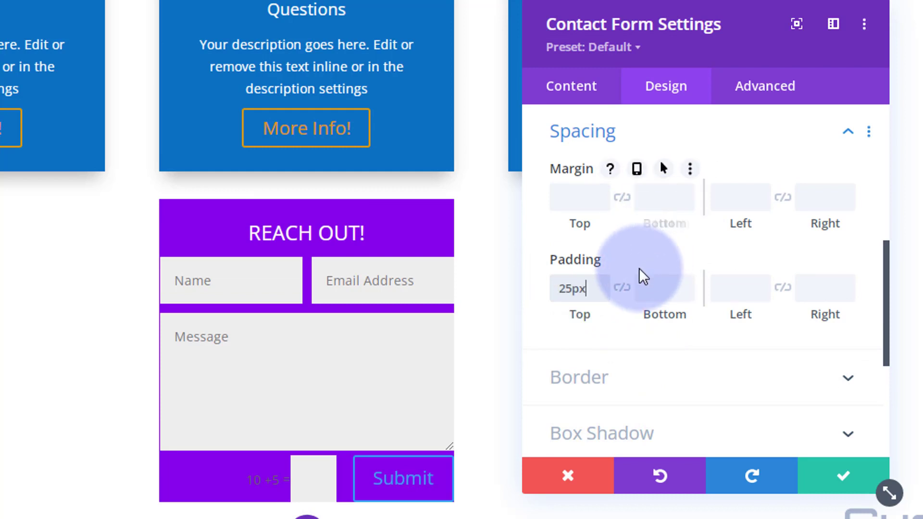
left_click(622, 288)
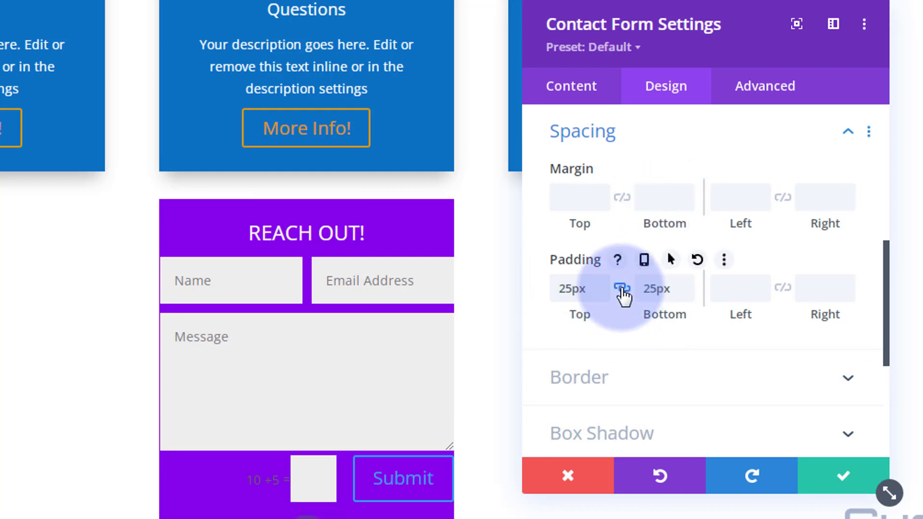
left_click(725, 291)
type("25")
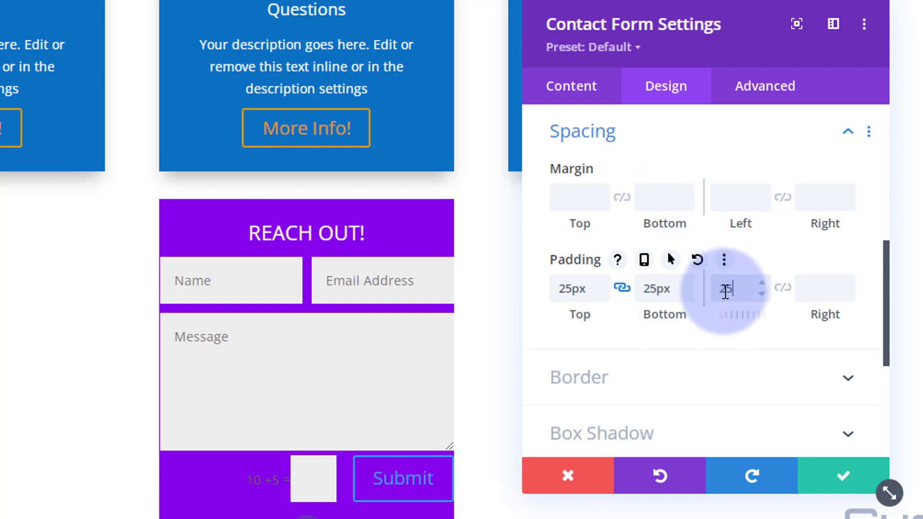
left_click(788, 291)
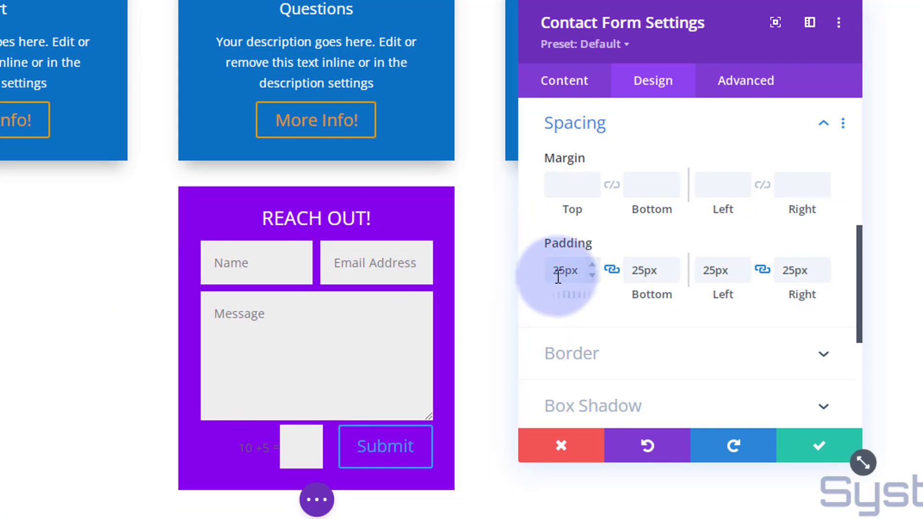
left_click(820, 449)
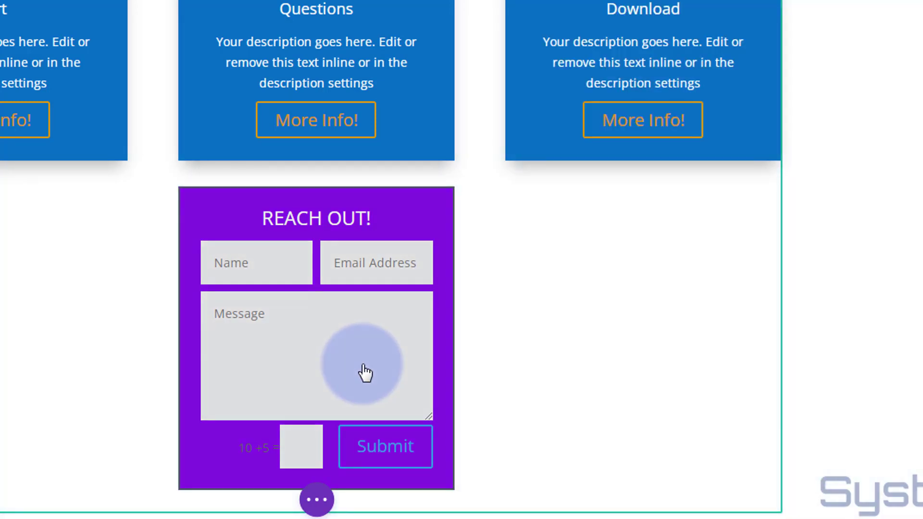
Step: Save the contact form module to the Divi Library as "purpform" and delete the form from the page
mouse_move(345, 247)
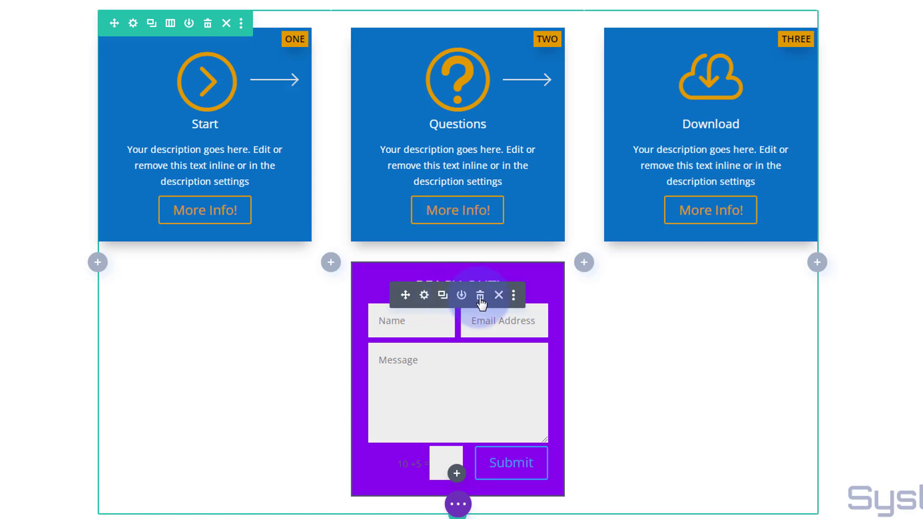
left_click(461, 297)
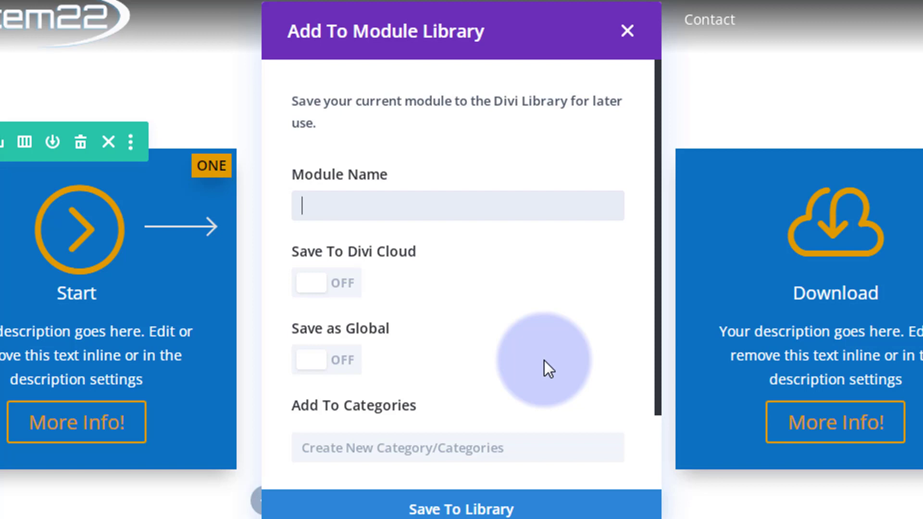
type("purpform")
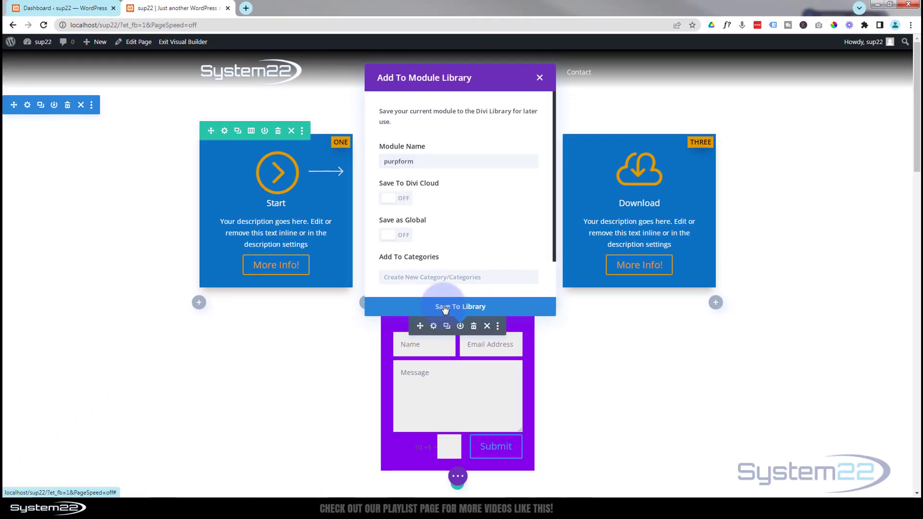
left_click(445, 308)
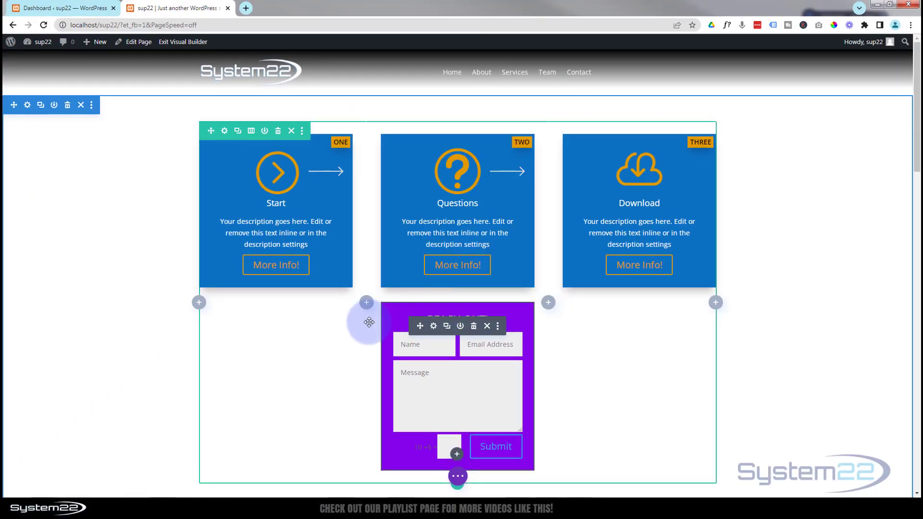
left_click(474, 327)
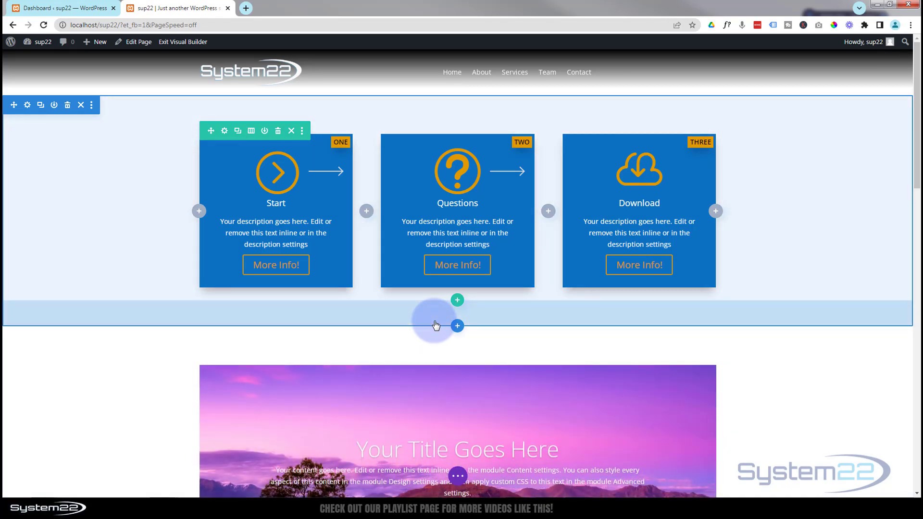
Step: Open the Divi Supreme Pro settings in the WordPress dashboard and check that the Divi Popup extension is enabled
left_click(54, 6)
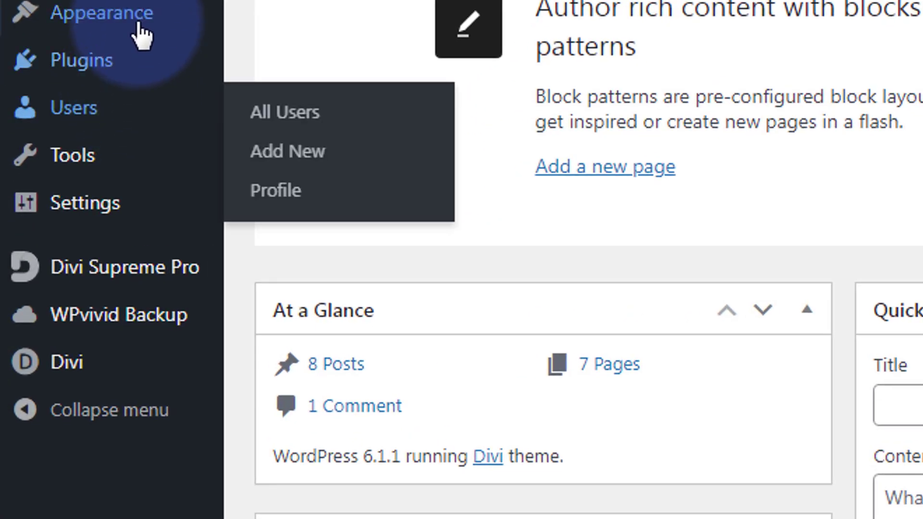
mouse_move(56, 288)
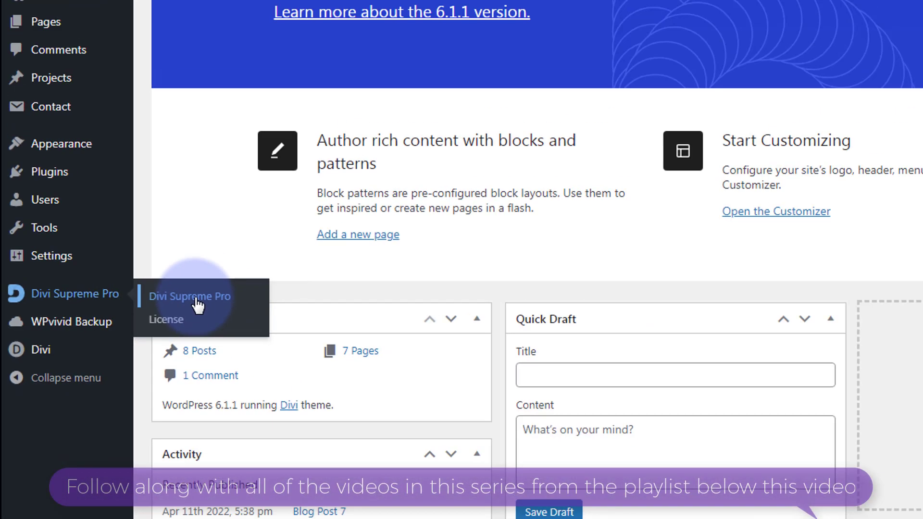
left_click(197, 304)
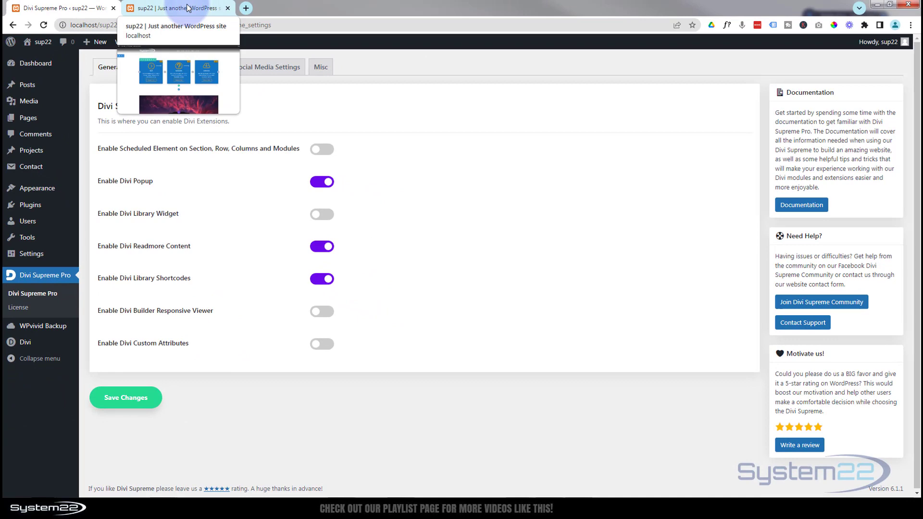
Step: Return to the page being built and insert an Icon module below the Questions blurb
left_click(188, 8)
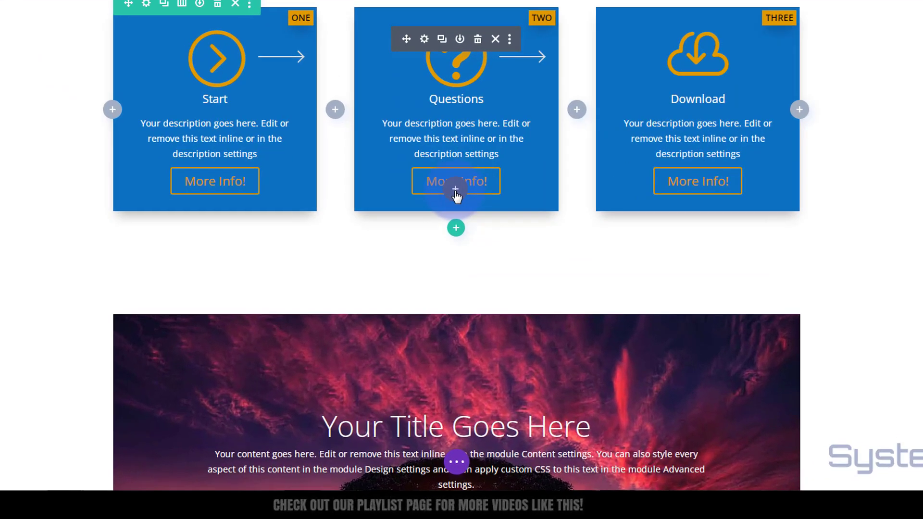
left_click(457, 272)
scroll(430, 234, "down", 8)
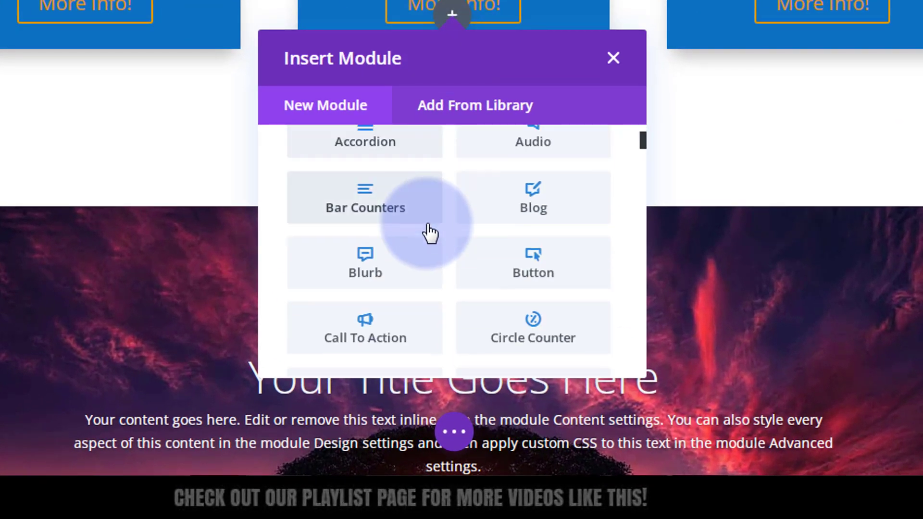
scroll(429, 234, "down", 2)
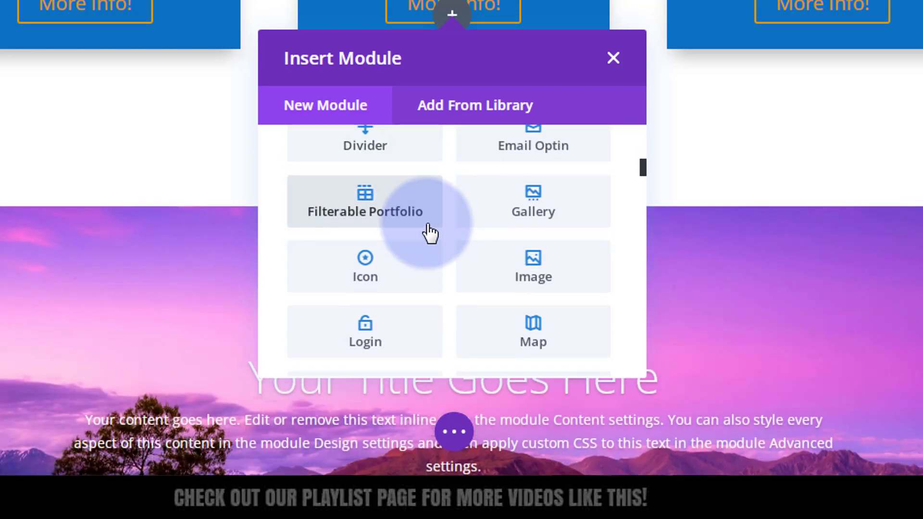
left_click(363, 262)
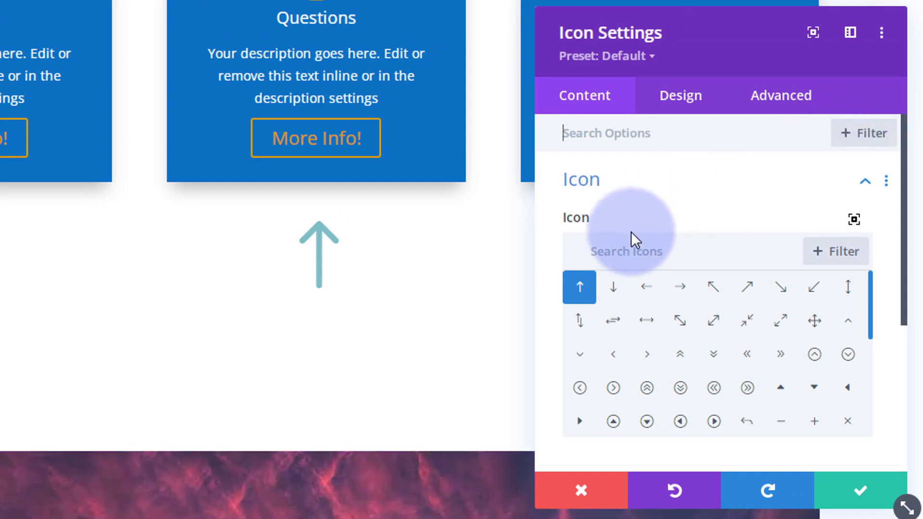
Step: Search the icons for "mail" and choose the square envelope for the new icon module
left_click(618, 257)
type("mail")
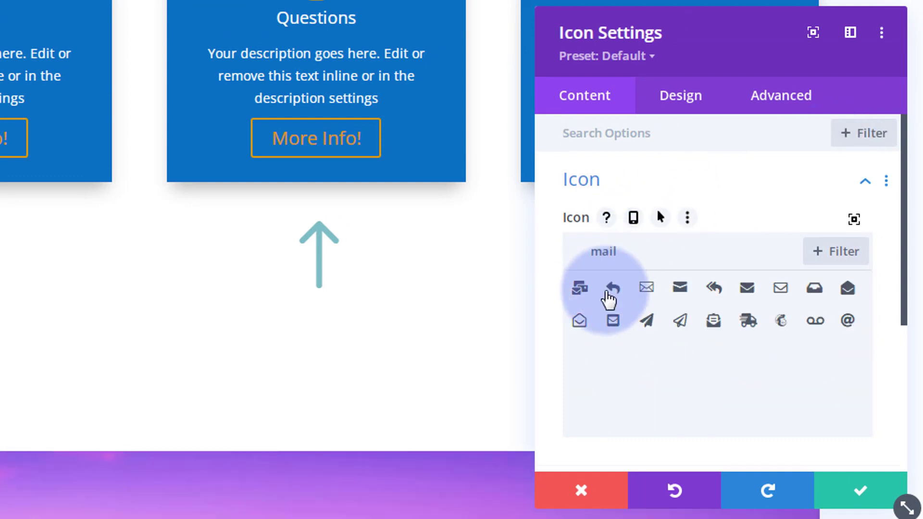
left_click(614, 322)
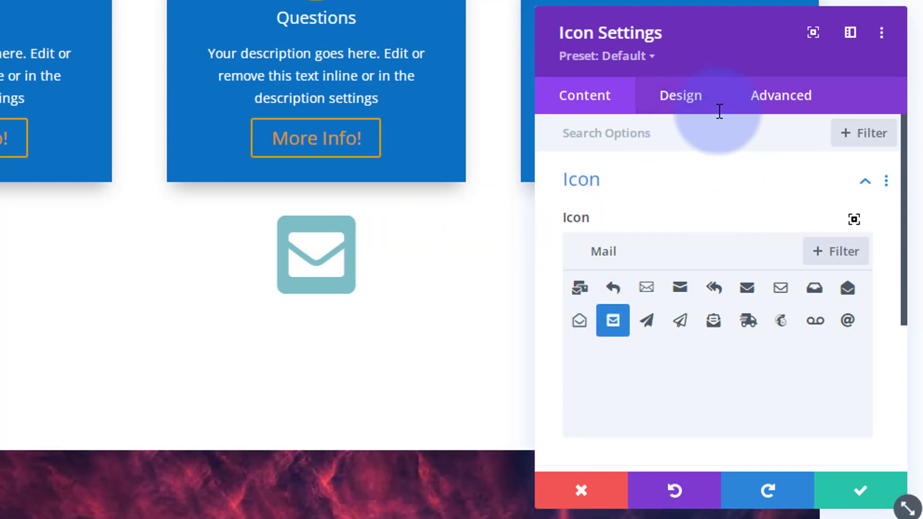
Step: Align the envelope icon to the right of its column
left_click(691, 105)
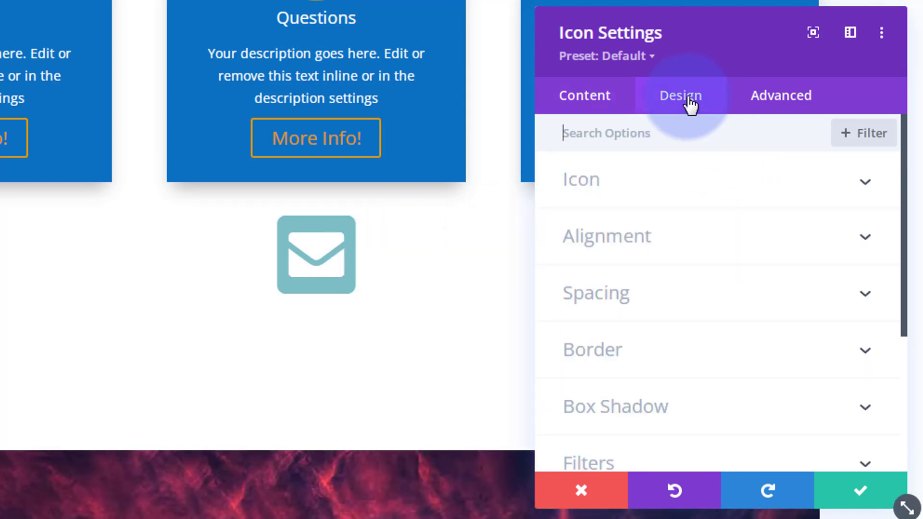
left_click(715, 243)
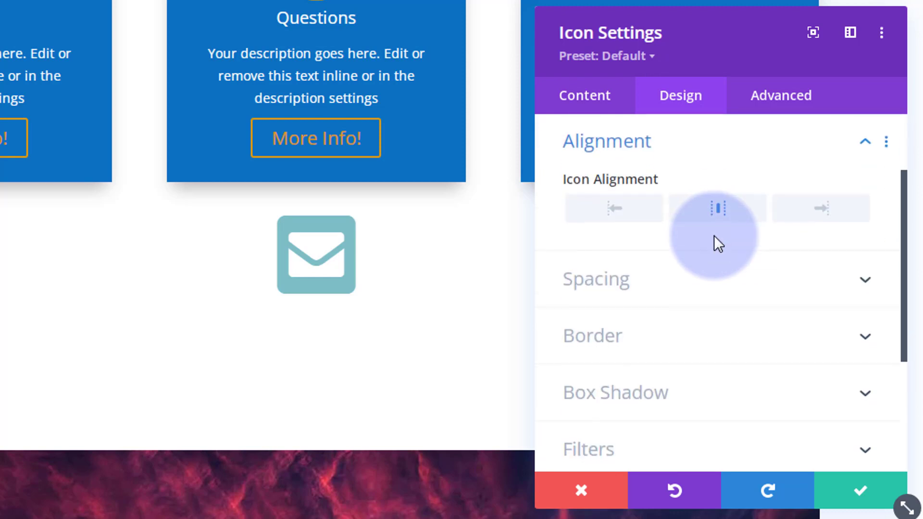
left_click(827, 215)
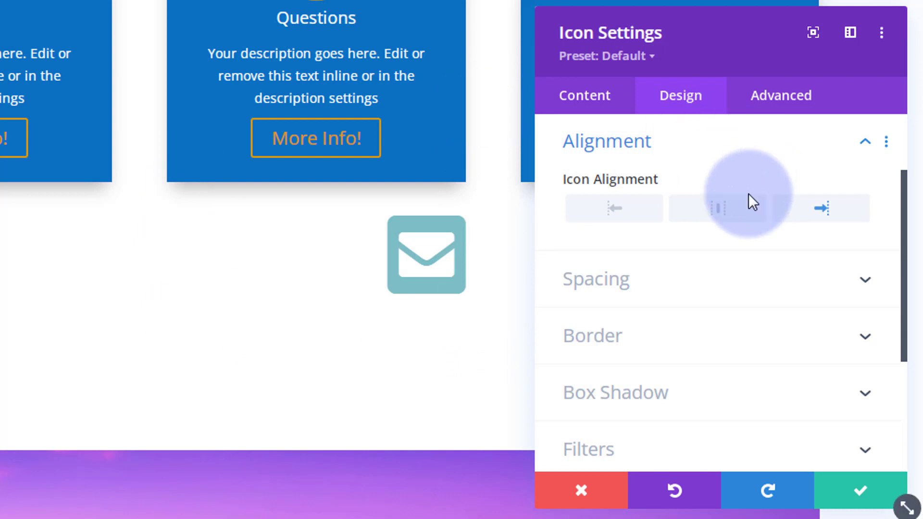
Step: Color the envelope icon with the saved purple #8300e9 and set its size to 60px
scroll(756, 192, "up", 3)
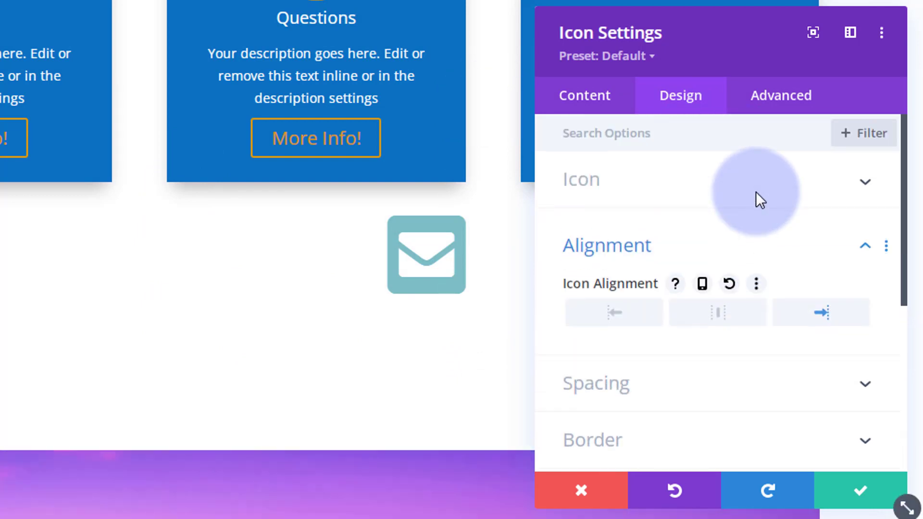
left_click(727, 184)
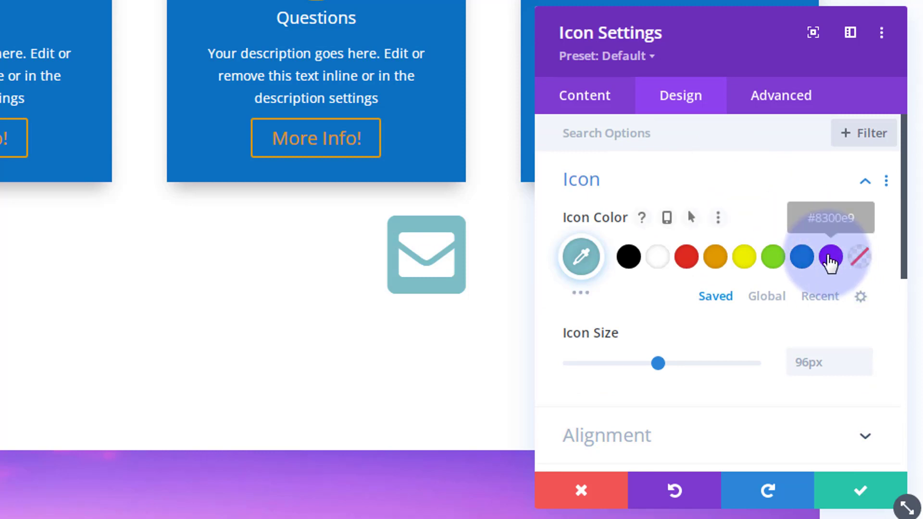
left_click(830, 257)
left_click(800, 363)
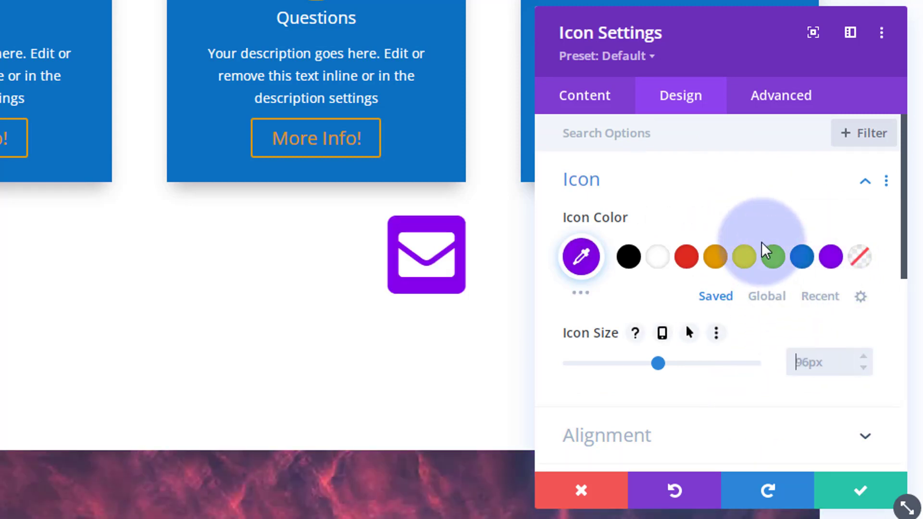
type("60")
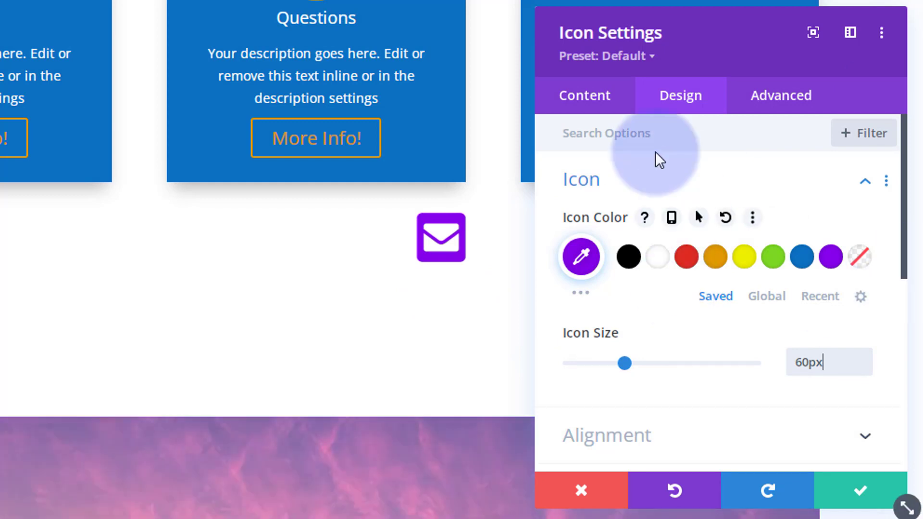
Step: Set the envelope icon's position to Fixed with its location at the top-right corner
left_click(794, 101)
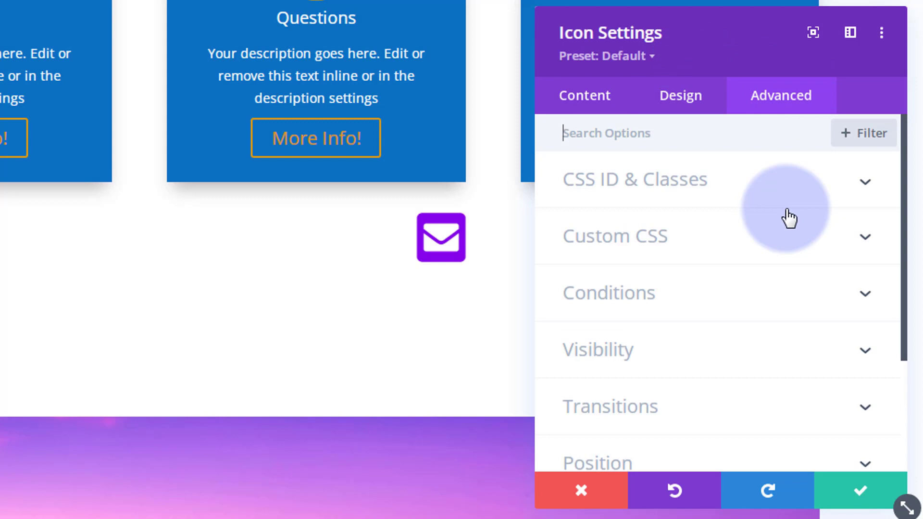
scroll(789, 218, "down", 3)
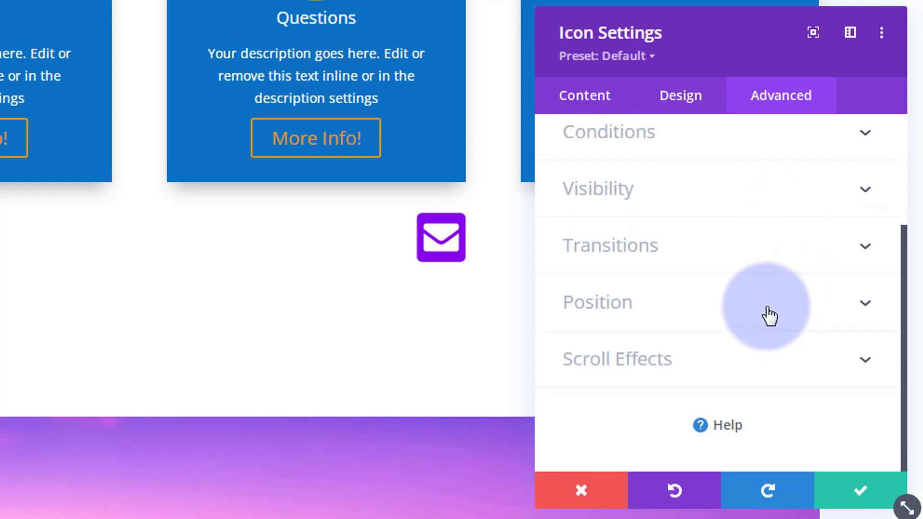
left_click(768, 315)
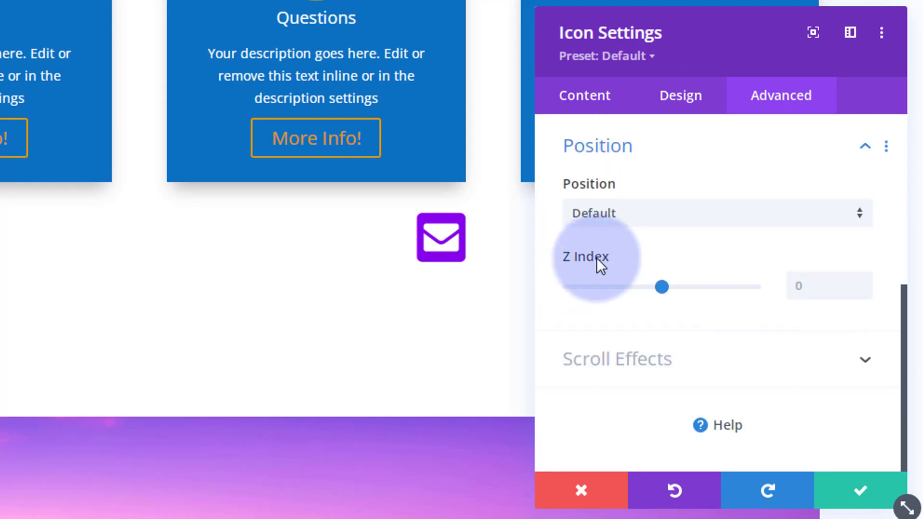
left_click(656, 222)
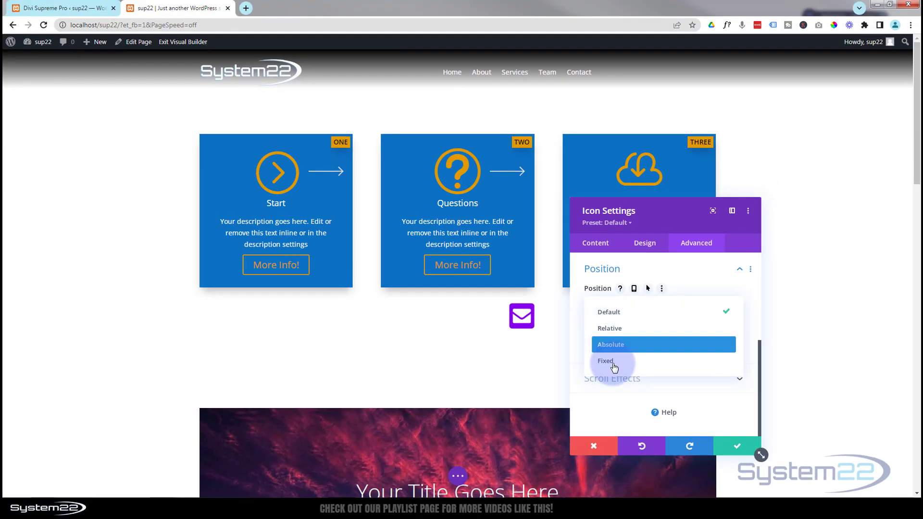
left_click(613, 357)
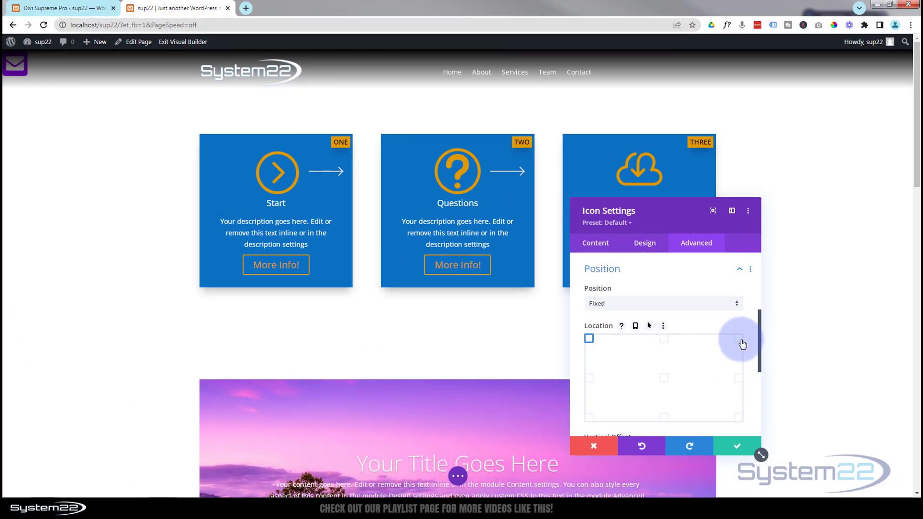
left_click(743, 343)
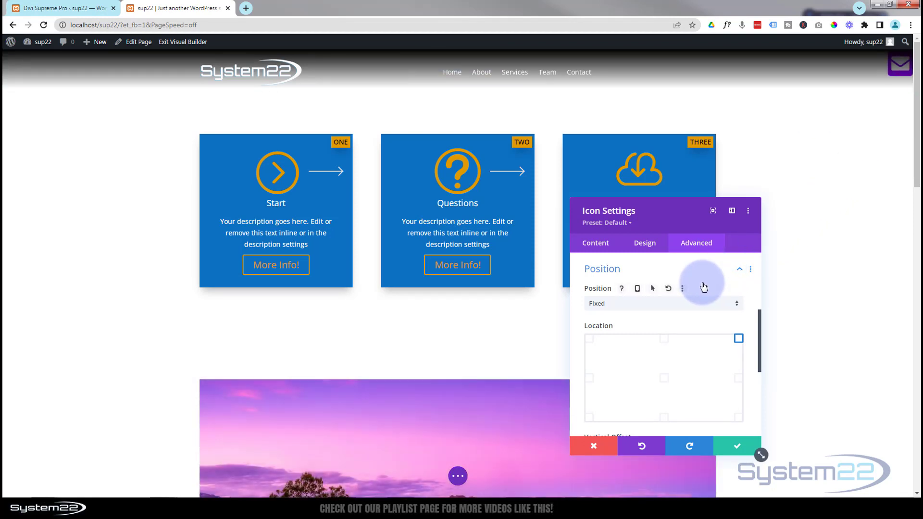
Step: Offset the envelope icon vertically by 156px and horizontally by 5px from its fixed location
scroll(702, 284, "down", 2)
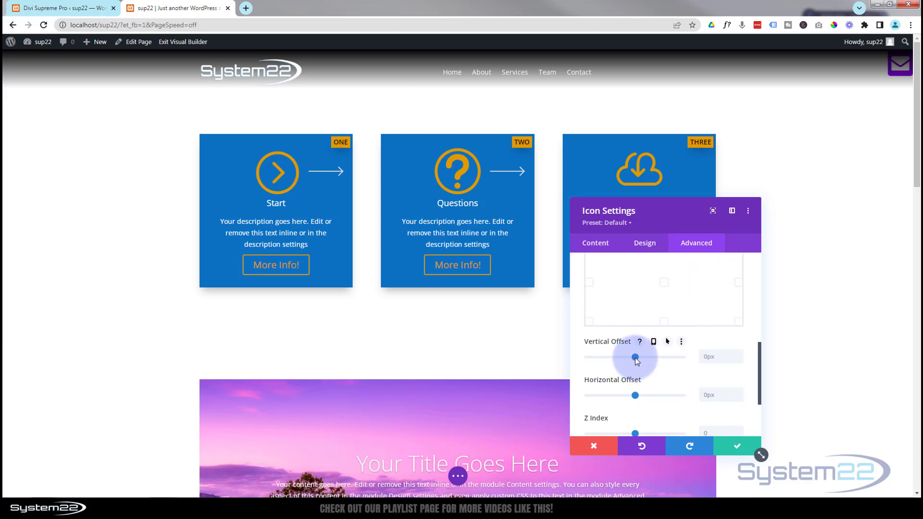
left_click_drag(635, 358, 642, 357)
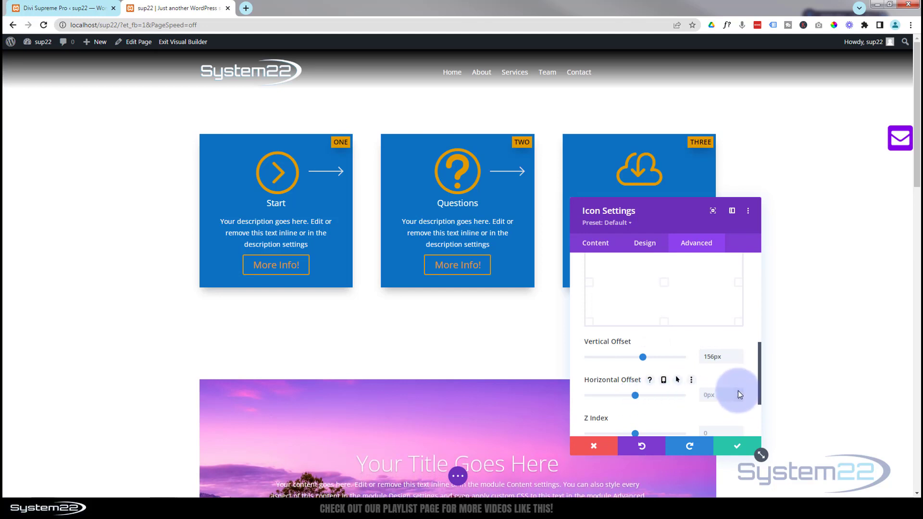
type("3")
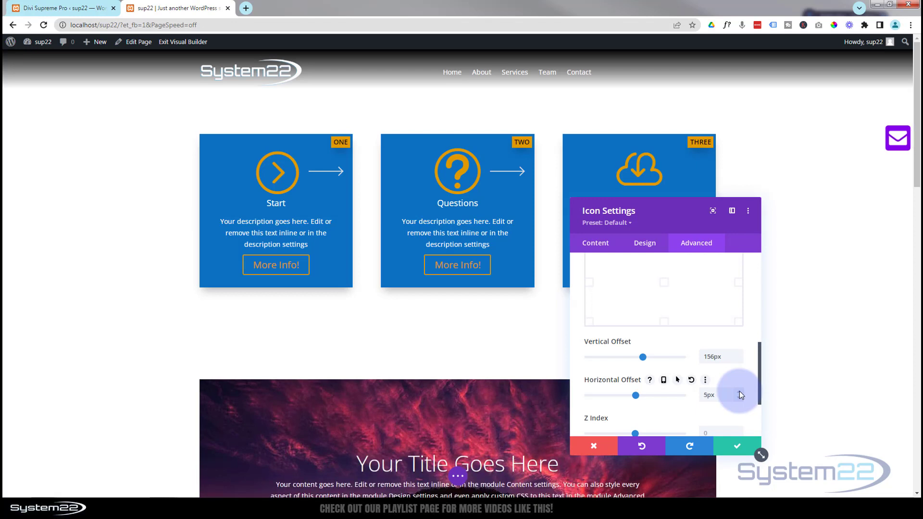
scroll(662, 341, "down", 1)
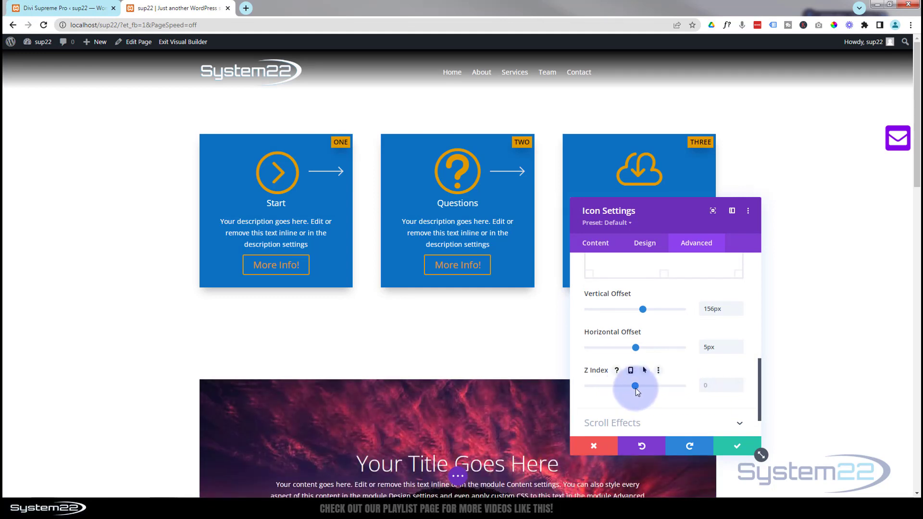
left_click_drag(635, 386, 693, 384)
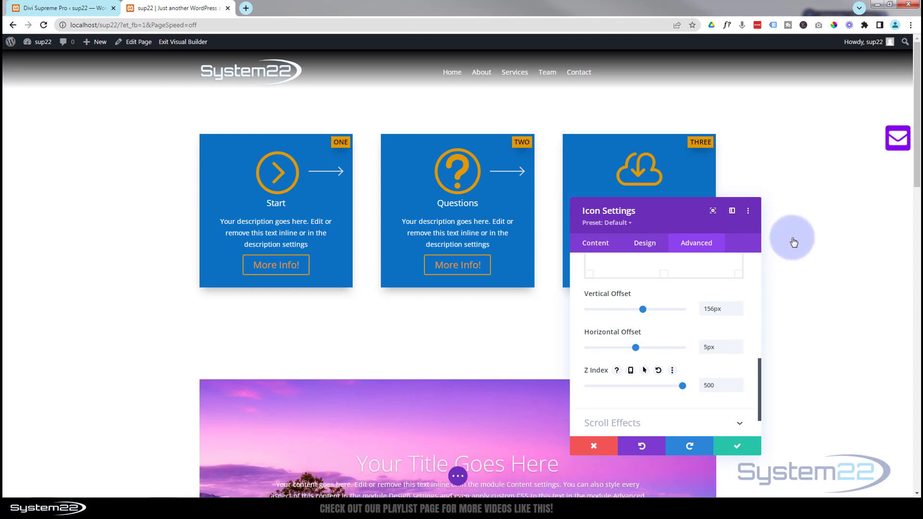
double_click(718, 384)
type("9")
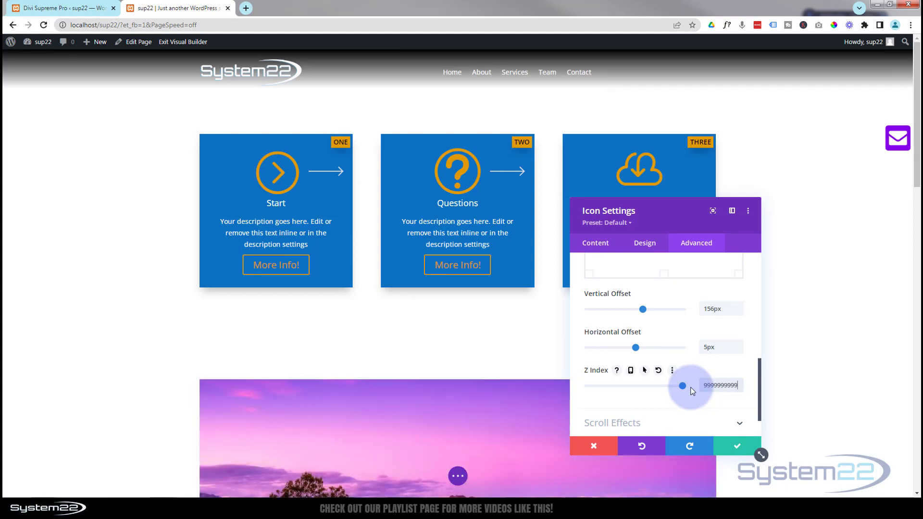
type("999999999")
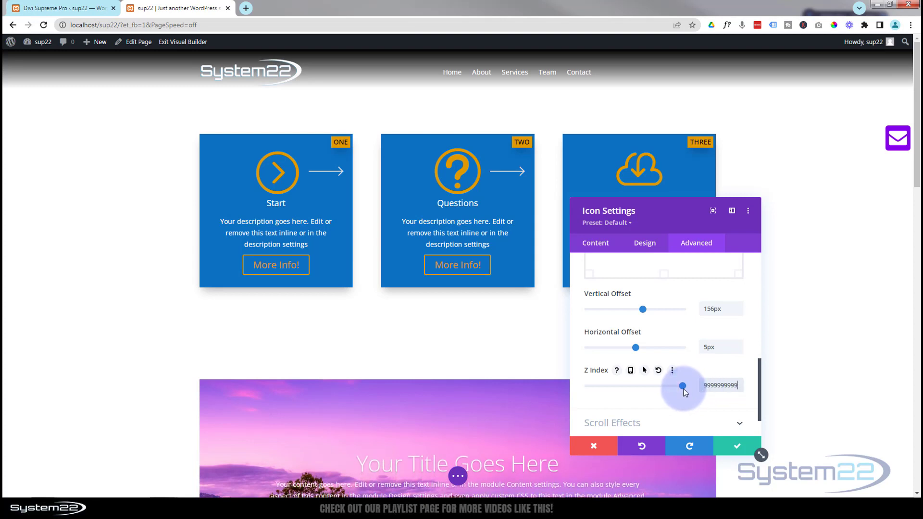
key("ctrl+a")
type("50")
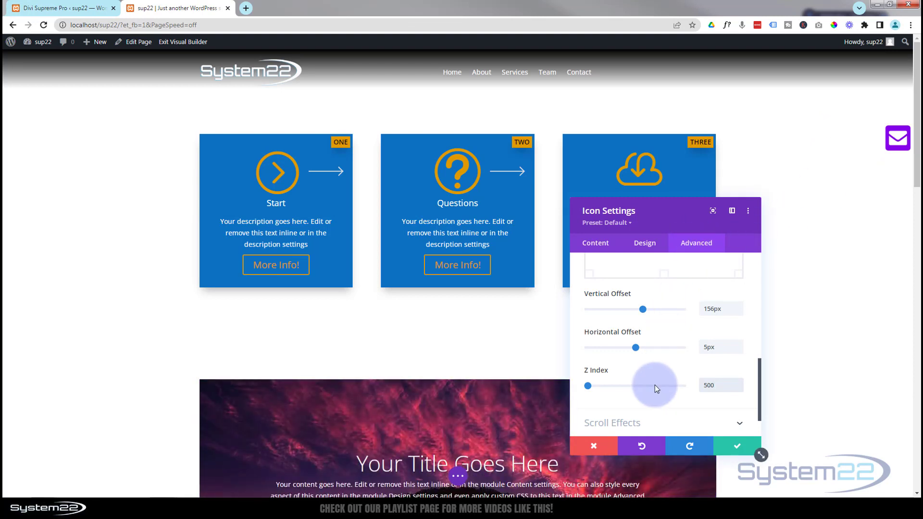
Step: Collapse the Position settings and open the icon's Visibility settings at the Use Popup option
scroll(653, 385, "up", 3)
scroll(654, 385, "up", 1)
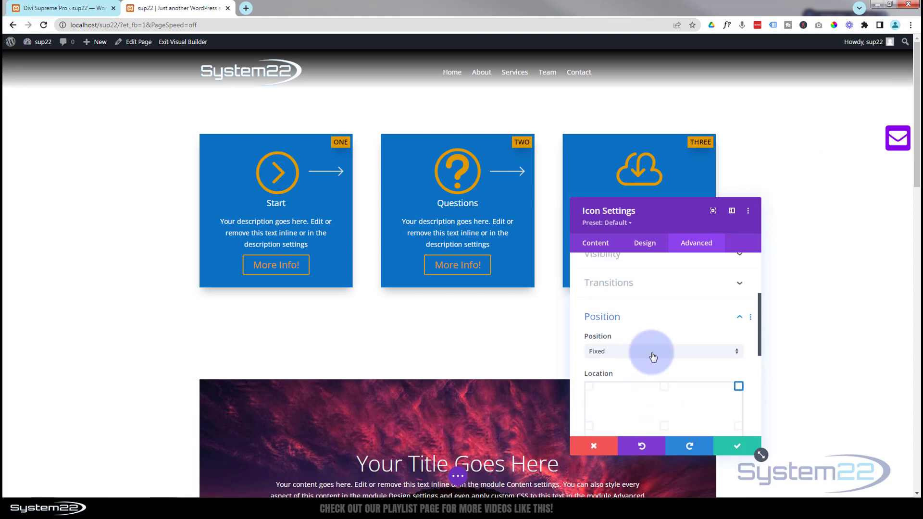
left_click(655, 315)
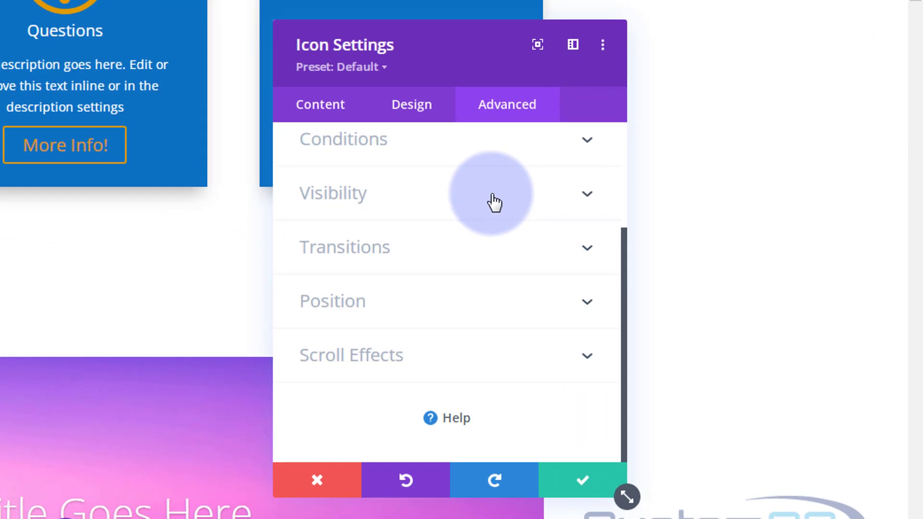
left_click(690, 294)
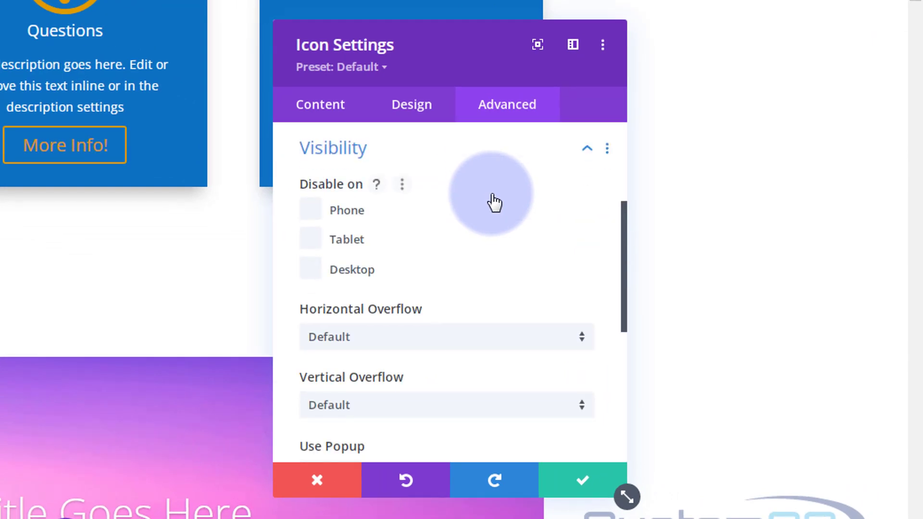
scroll(494, 202, "down", 4)
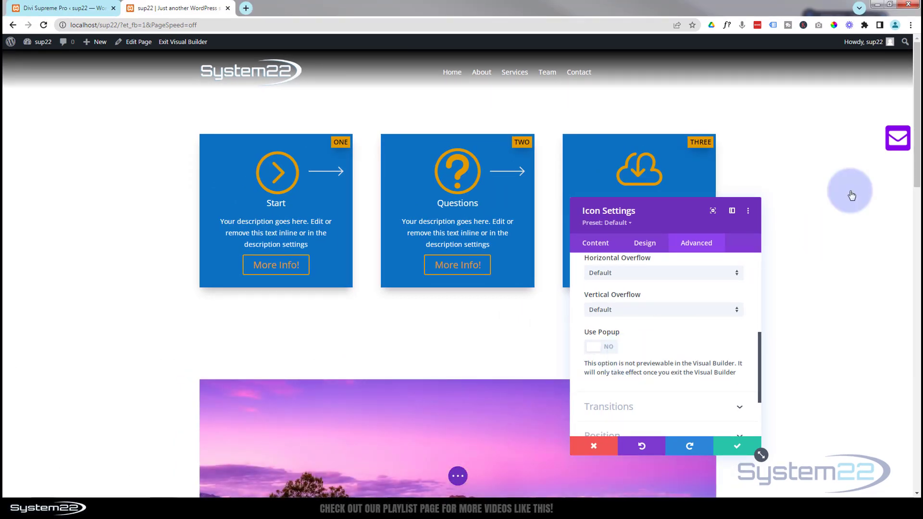
Step: Check the Enable Divi Popup extension in the Divi Supreme Pro settings, save them and return to the page builder
left_click(50, 8)
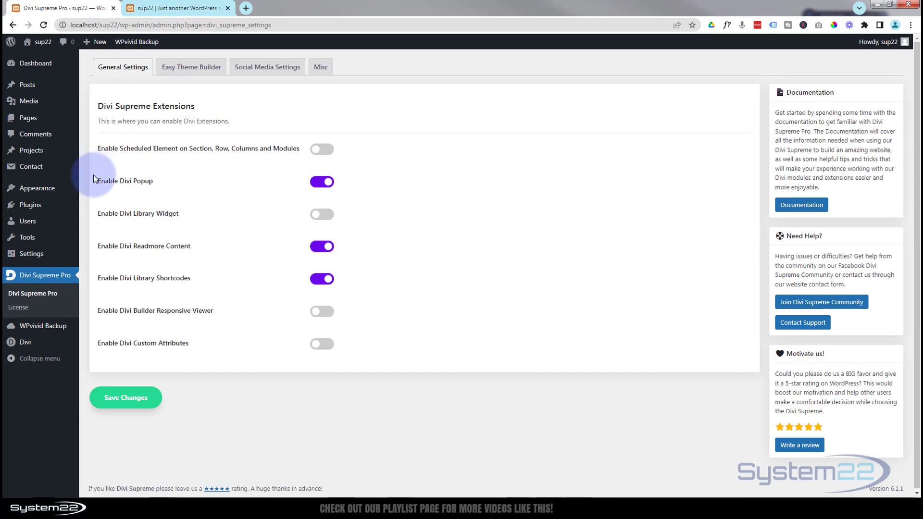
left_click(115, 396)
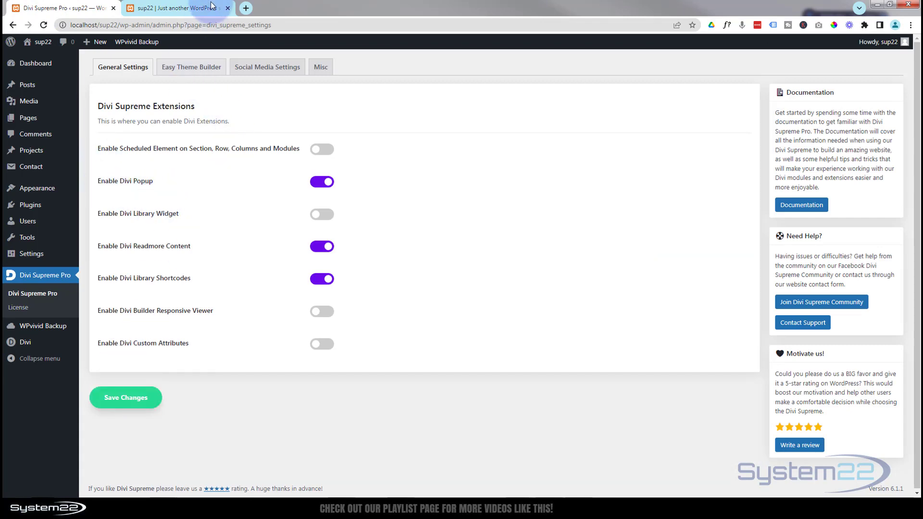
left_click(178, 8)
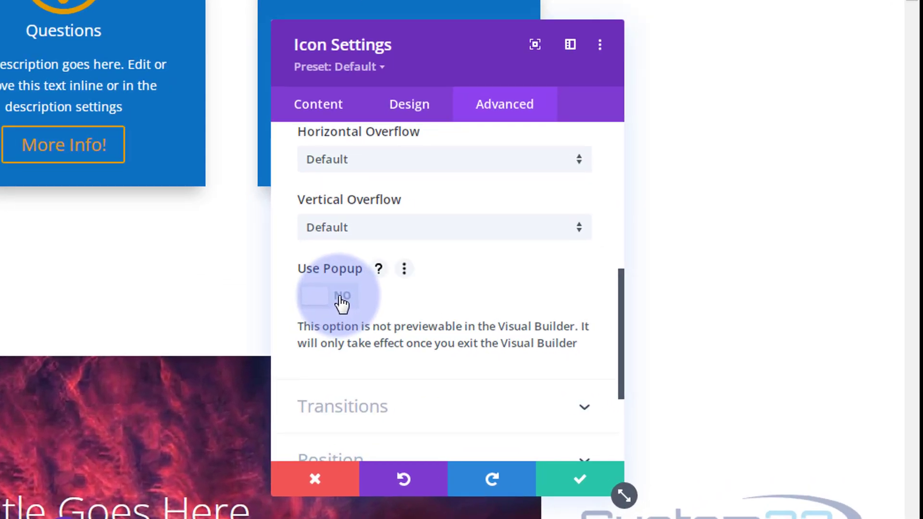
Step: Enable Use Popup for the envelope icon and go to its Divi Library popup setting
left_click(340, 300)
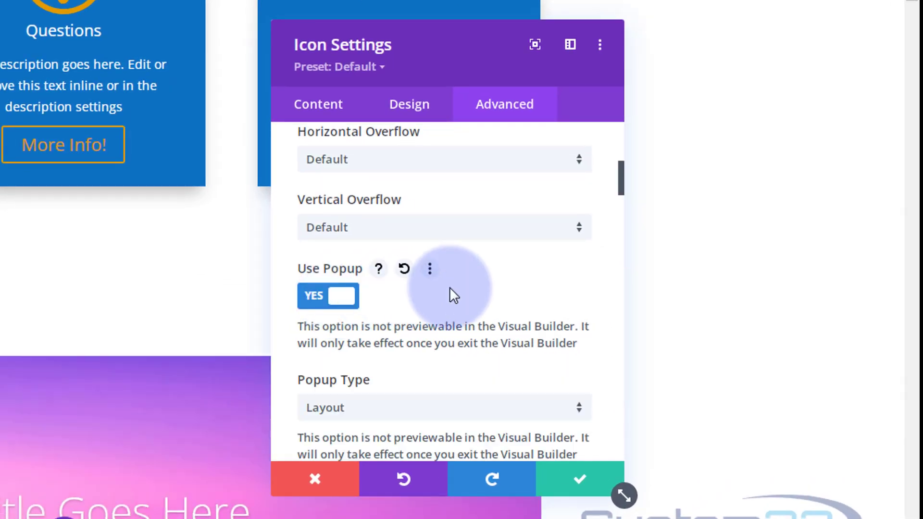
scroll(449, 286, "down", 2)
scroll(446, 284, "down", 2)
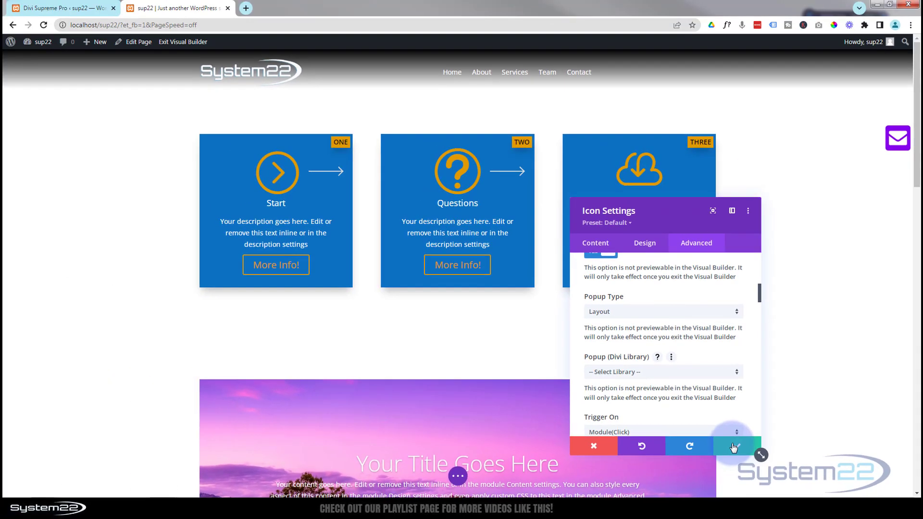
Step: Confirm the icon settings, save the page and reload the Visual Builder
left_click(734, 448)
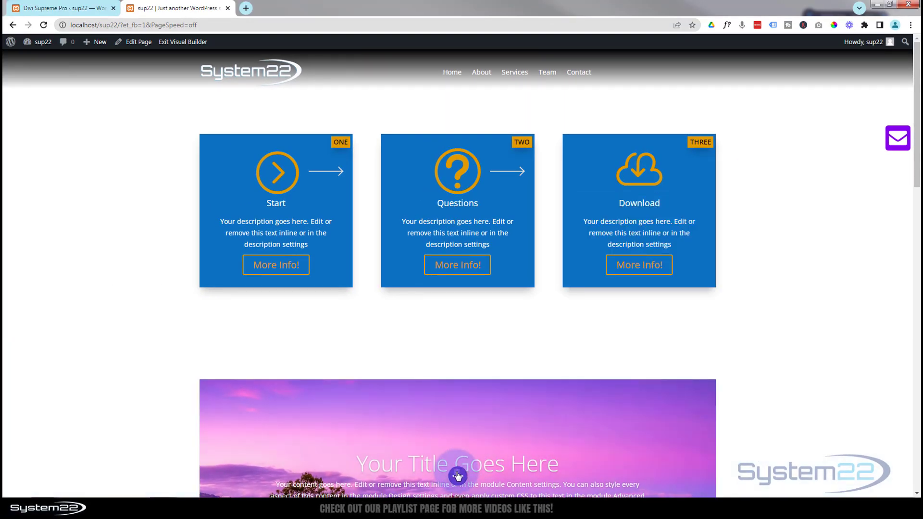
left_click(458, 475)
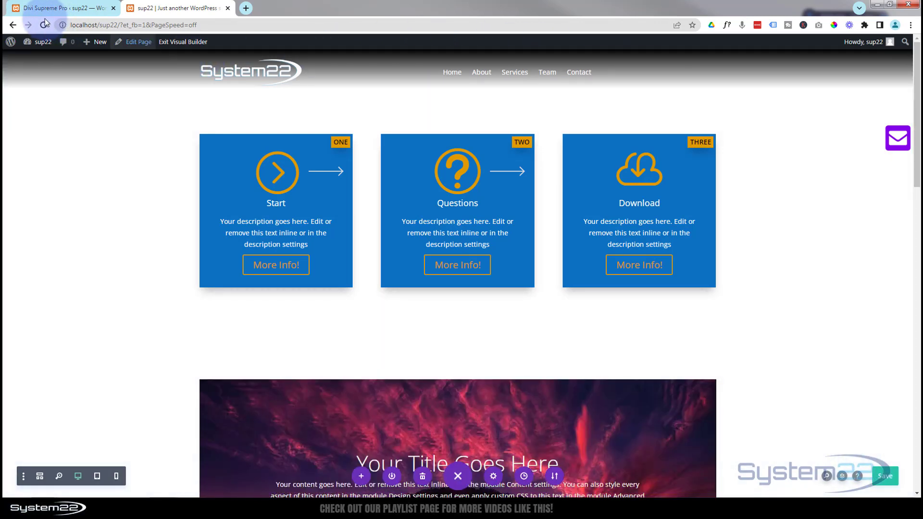
left_click(44, 26)
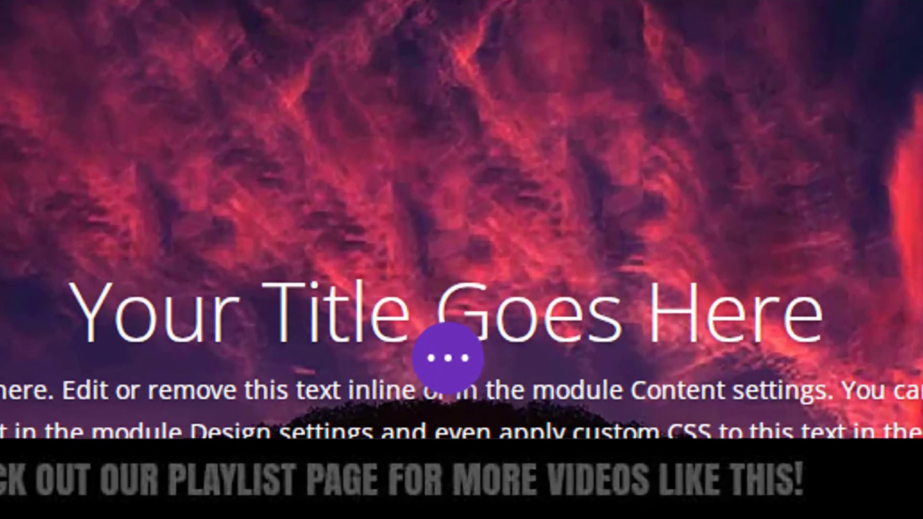
Step: Locate the icon module in the page's wireframe view and return to the desktop view
left_click(449, 366)
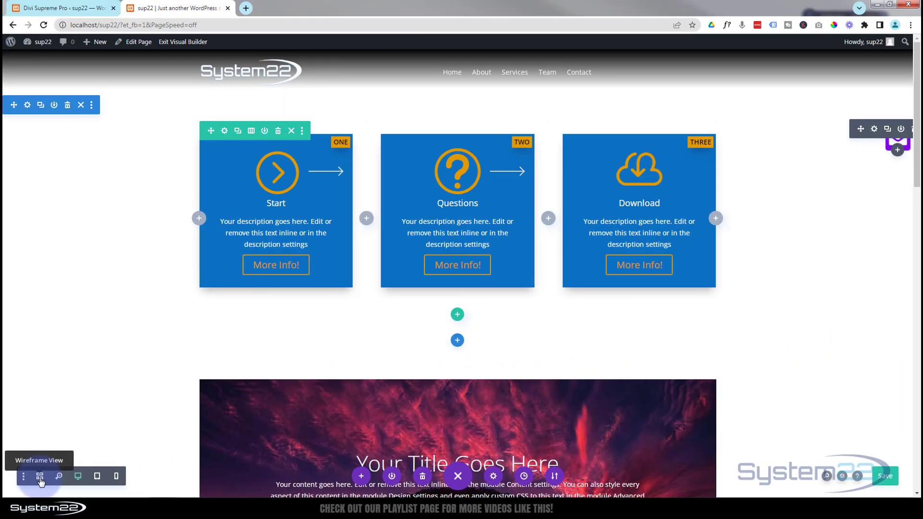
left_click(40, 480)
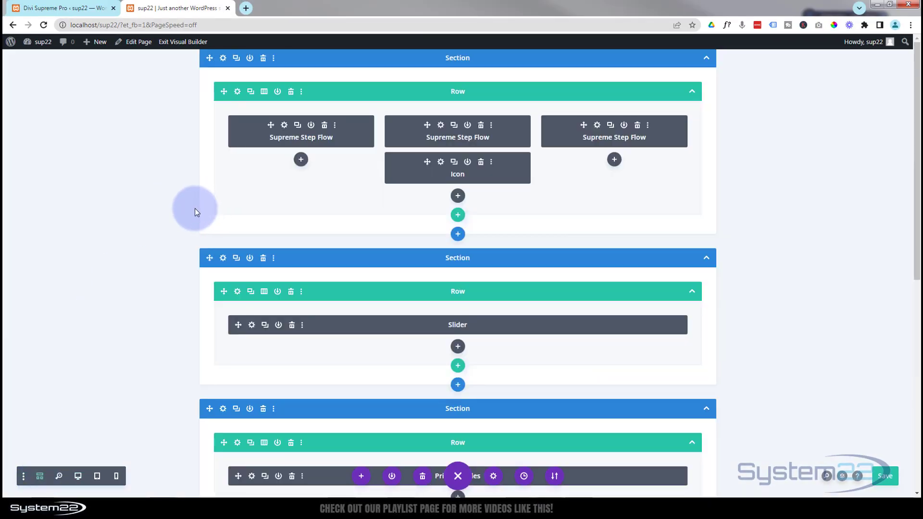
left_click(78, 477)
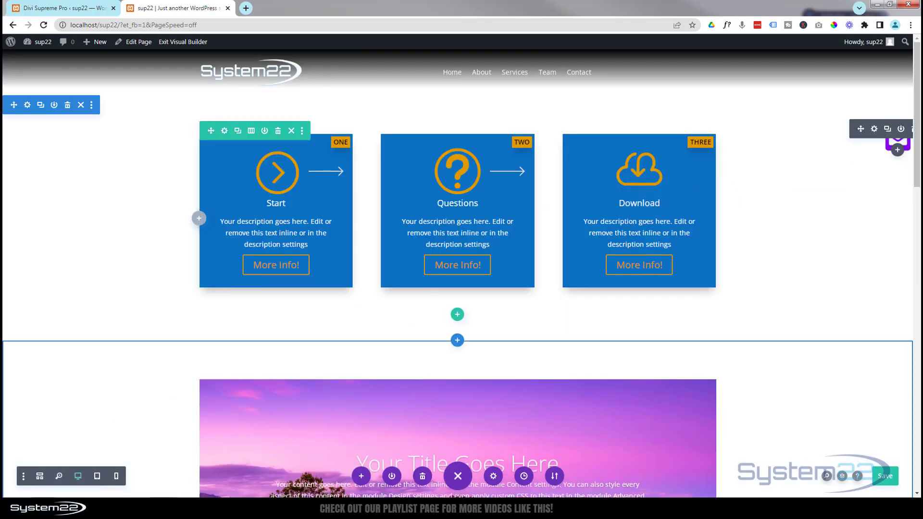
Step: Reopen the envelope icon's Visibility settings and choose the purpform library layout as its popup
left_click(875, 130)
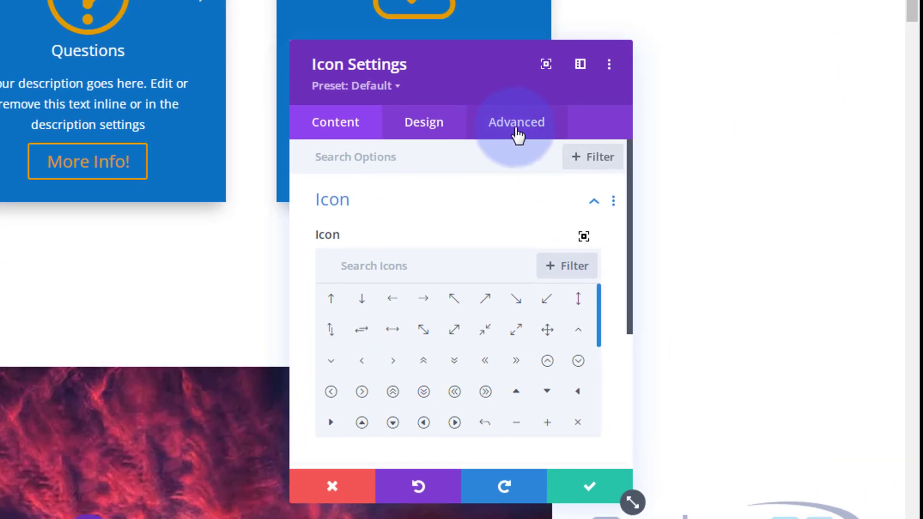
left_click(517, 130)
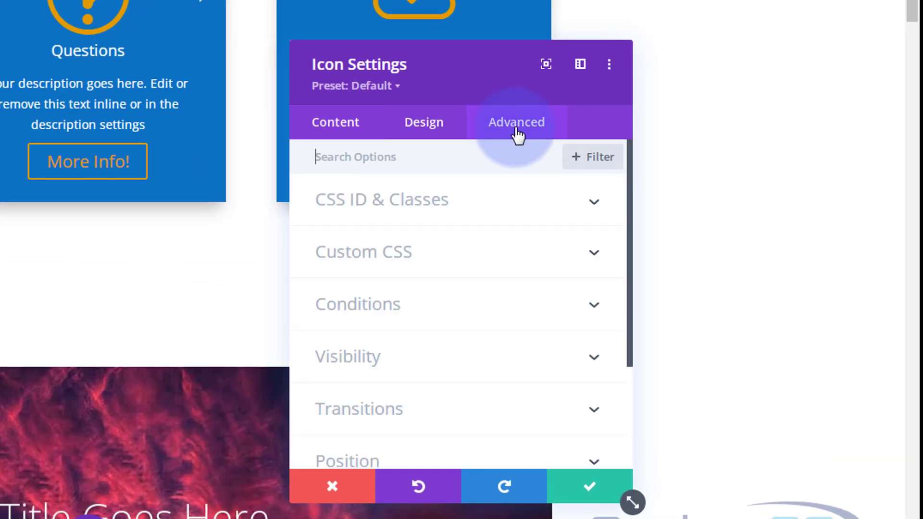
left_click(437, 358)
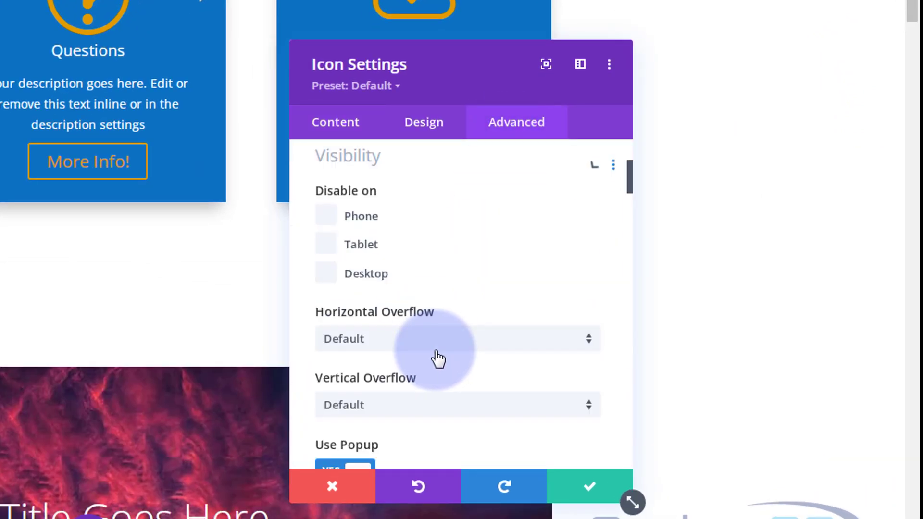
scroll(435, 350, "down", 3)
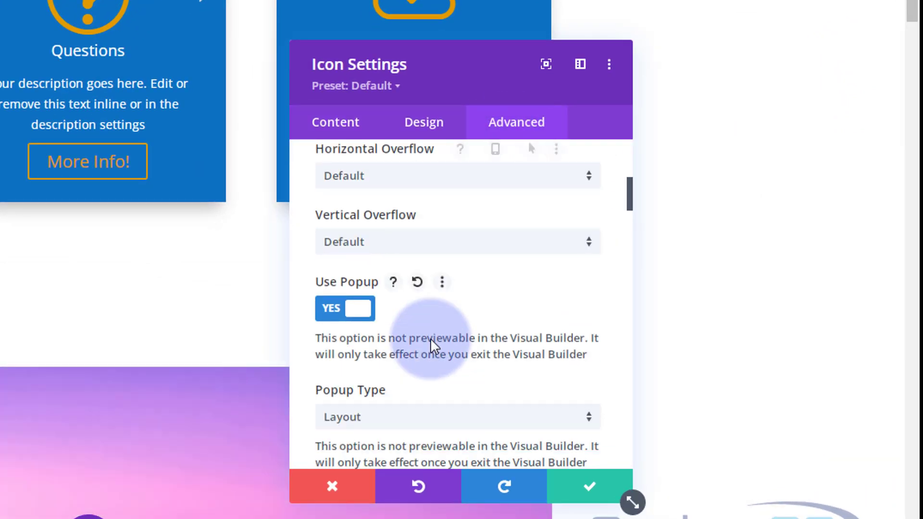
scroll(431, 339, "down", 2)
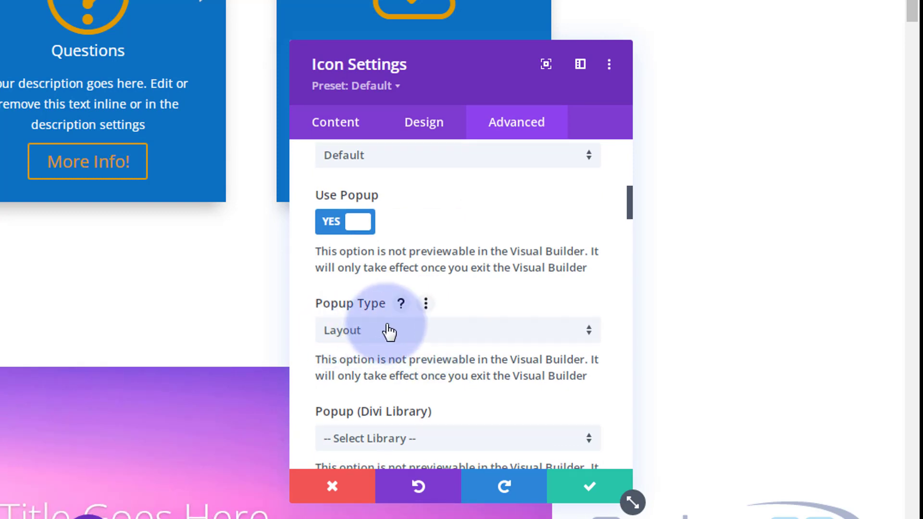
scroll(389, 327, "down", 3)
left_click(448, 275)
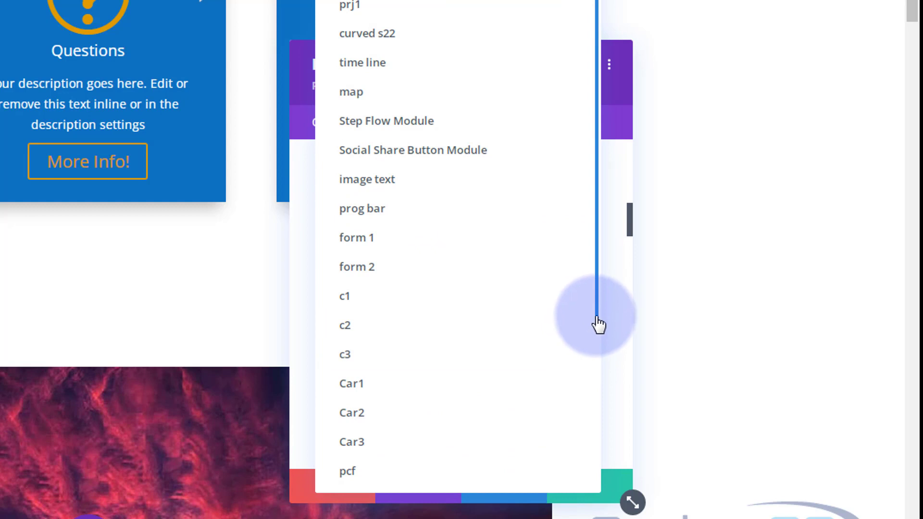
left_click_drag(598, 324, 595, 495)
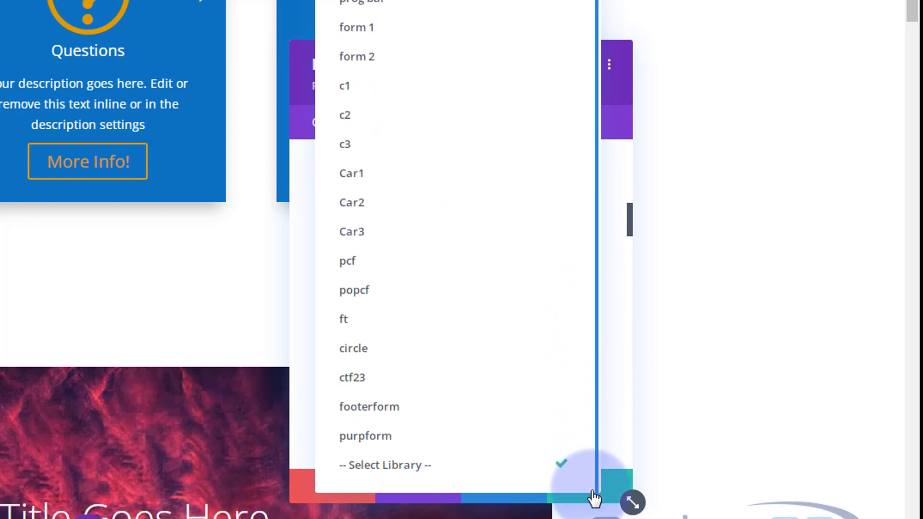
left_click(375, 440)
Step: Review the popup's Trigger On choices, close triggers, auto close option, and entrance and exit animation choices
scroll(437, 312, "down", 2)
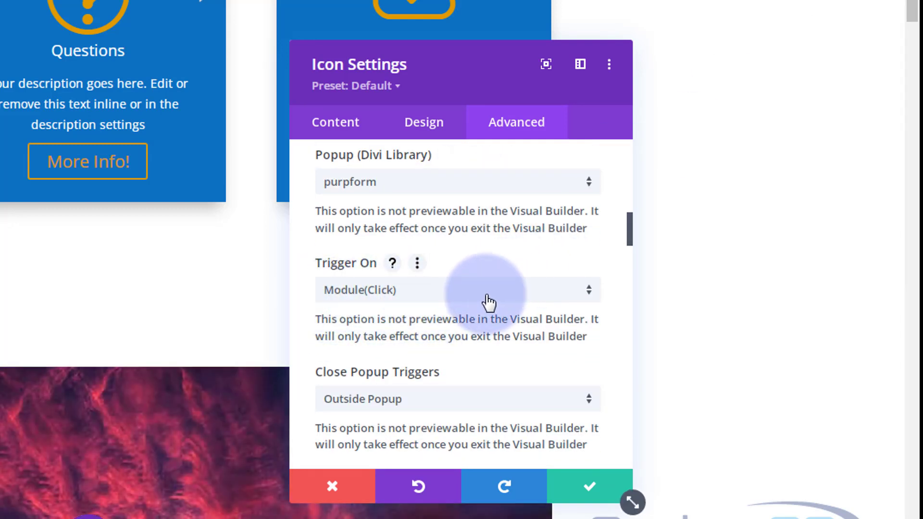
left_click(489, 303)
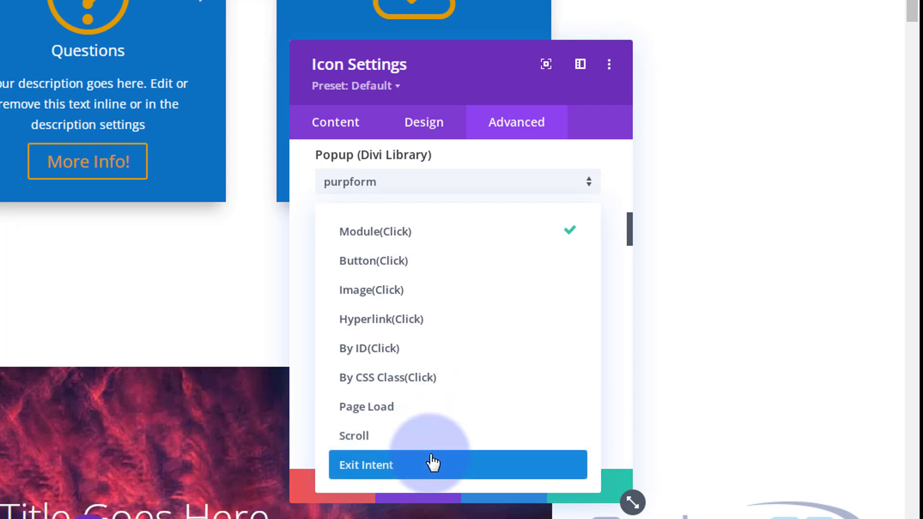
left_click(301, 208)
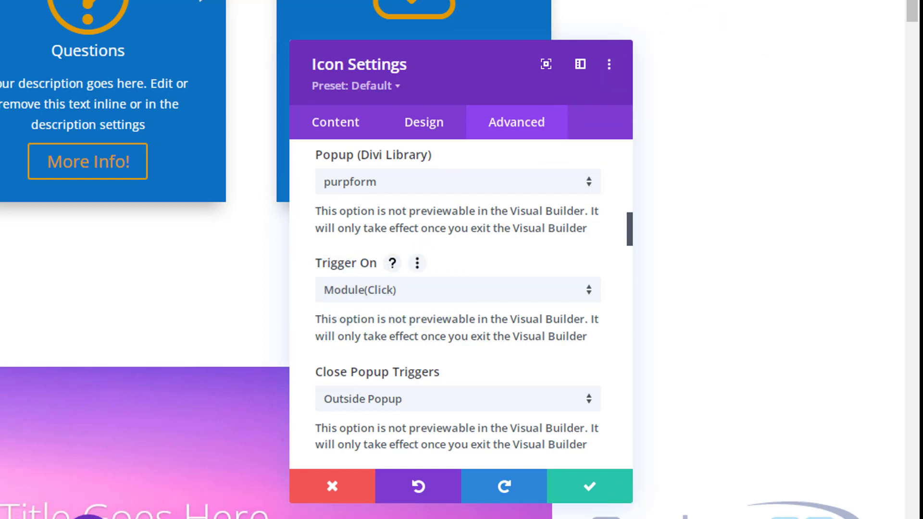
scroll(497, 262, "down", 4)
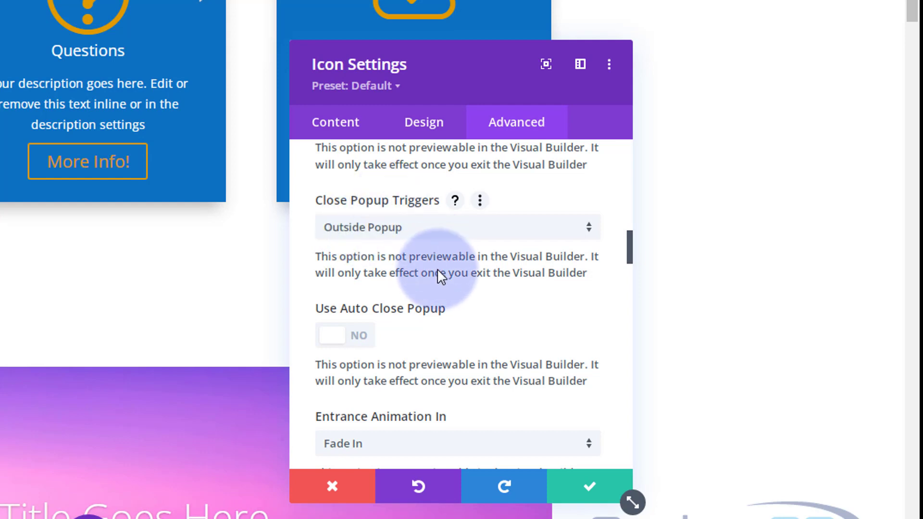
scroll(438, 274, "down", 2)
mouse_move(333, 229)
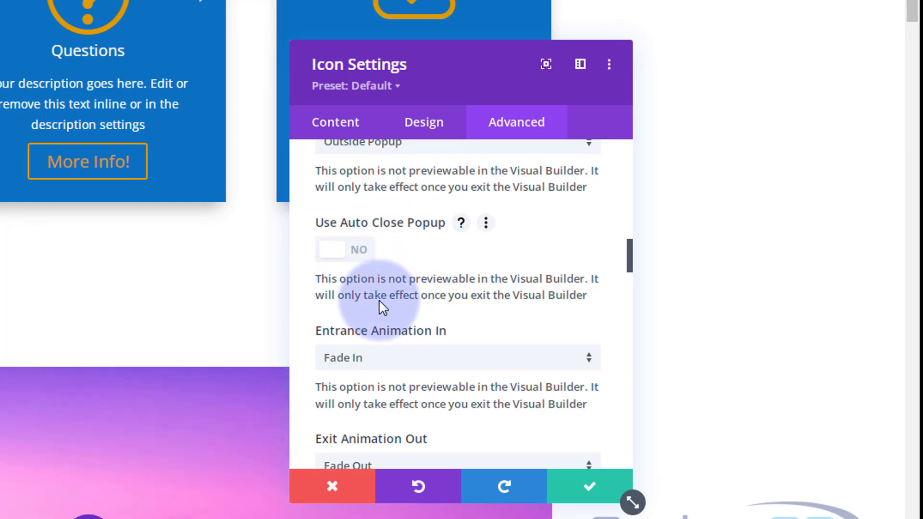
scroll(423, 255, "down", 4)
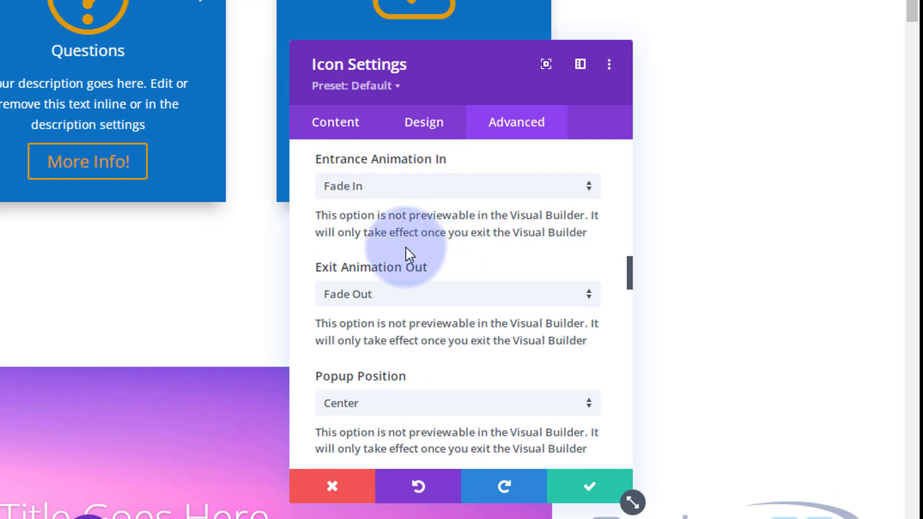
left_click(405, 197)
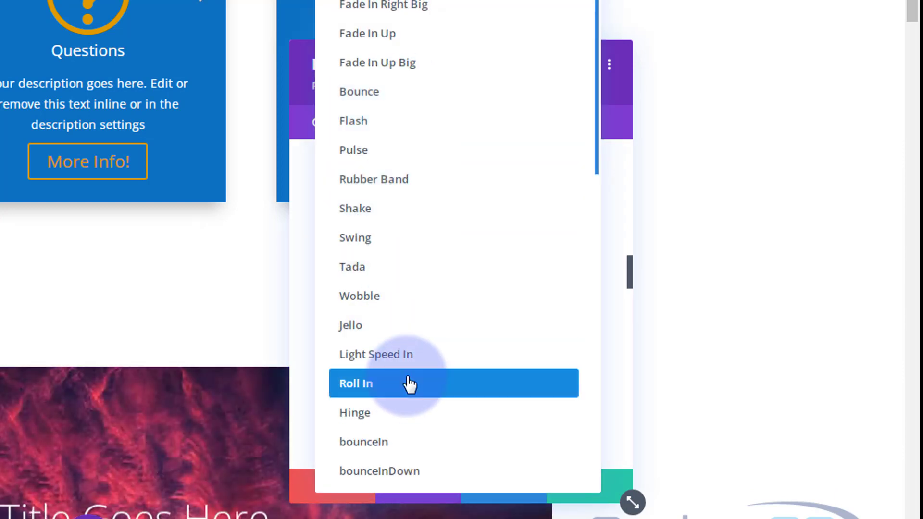
left_click(302, 281)
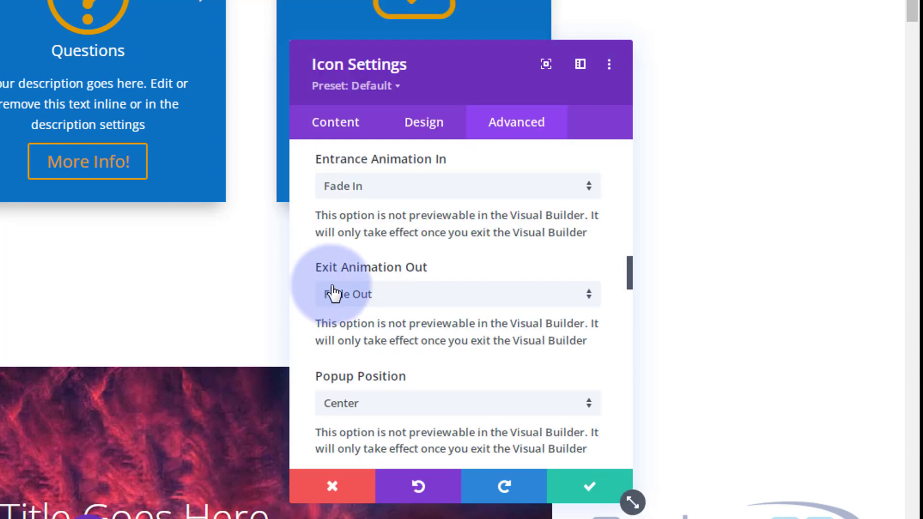
scroll(471, 252, "down", 3)
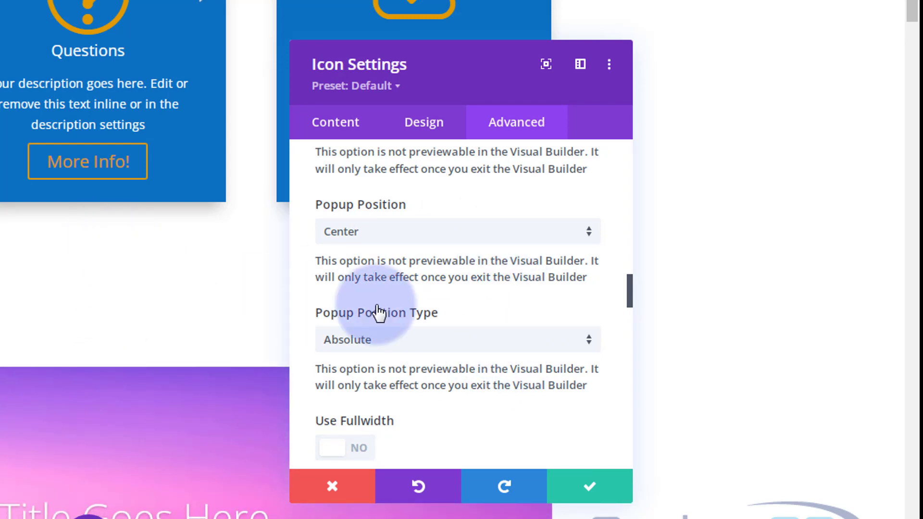
Step: Review the popup's position type, fullwidth, per-device maximum width and overlay options
scroll(403, 289, "down", 2)
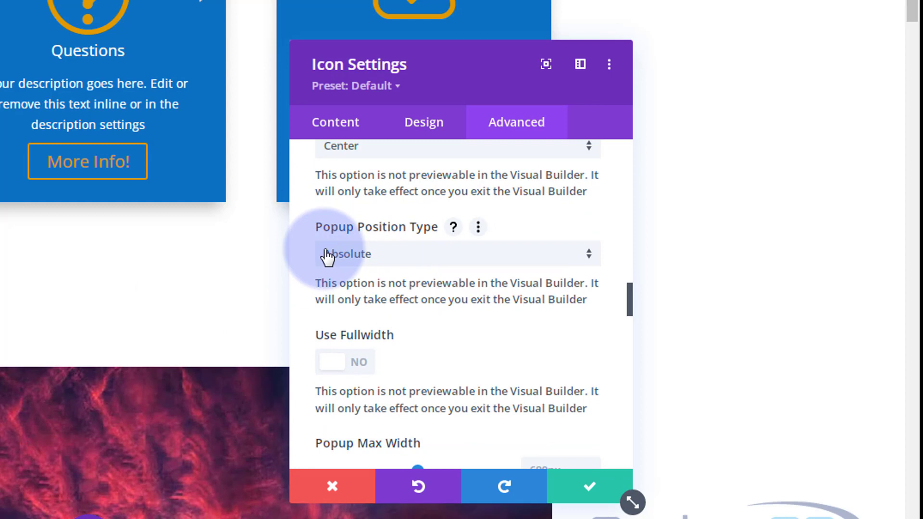
scroll(336, 255, "down", 2)
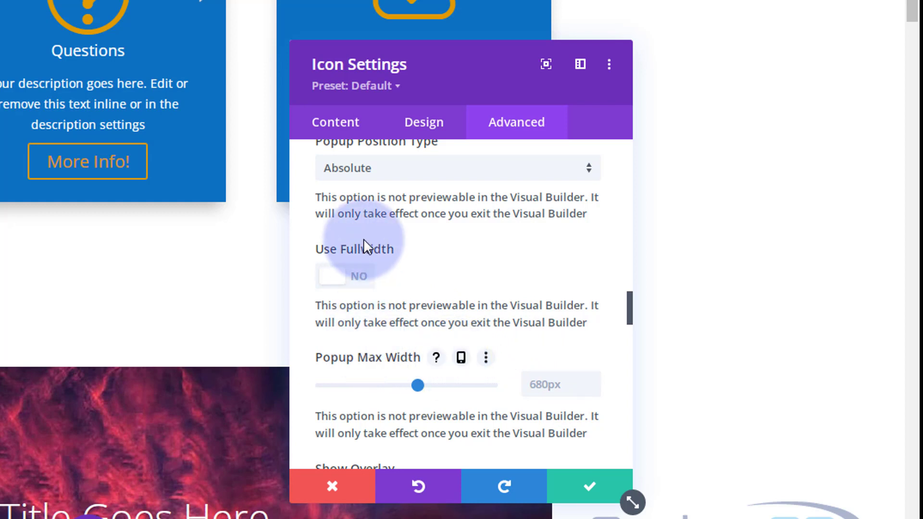
mouse_move(370, 360)
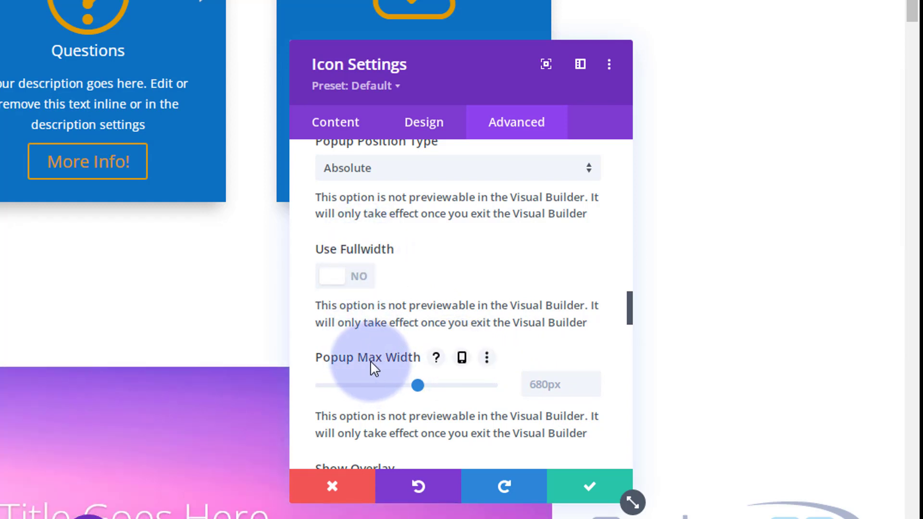
left_click(462, 359)
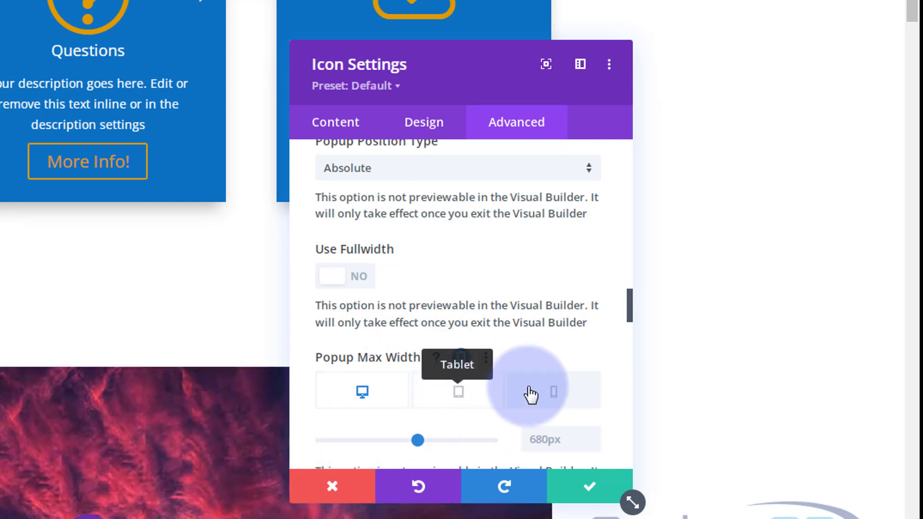
scroll(497, 349, "down", 3)
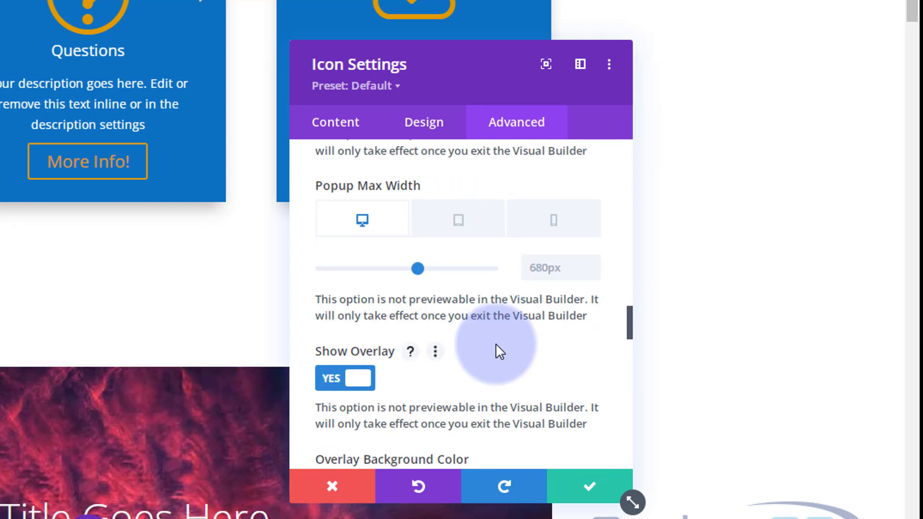
scroll(495, 349, "down", 2)
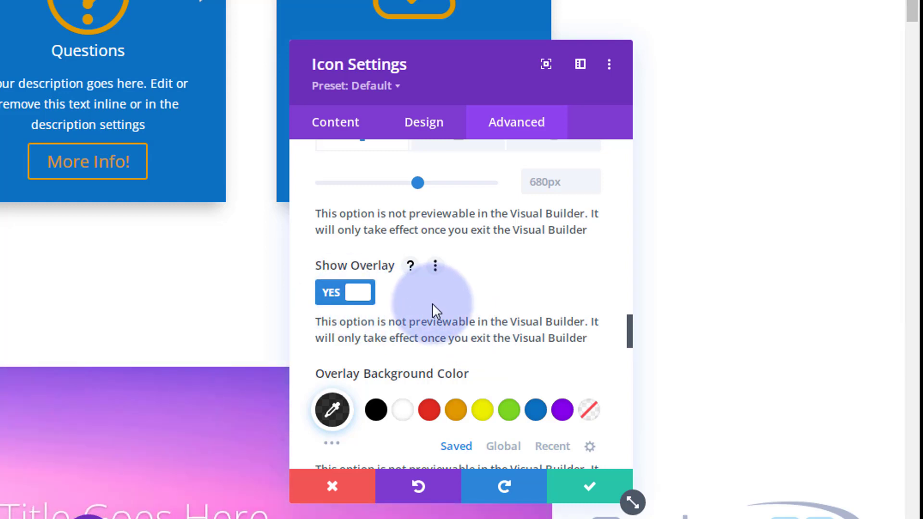
scroll(431, 303, "down", 2)
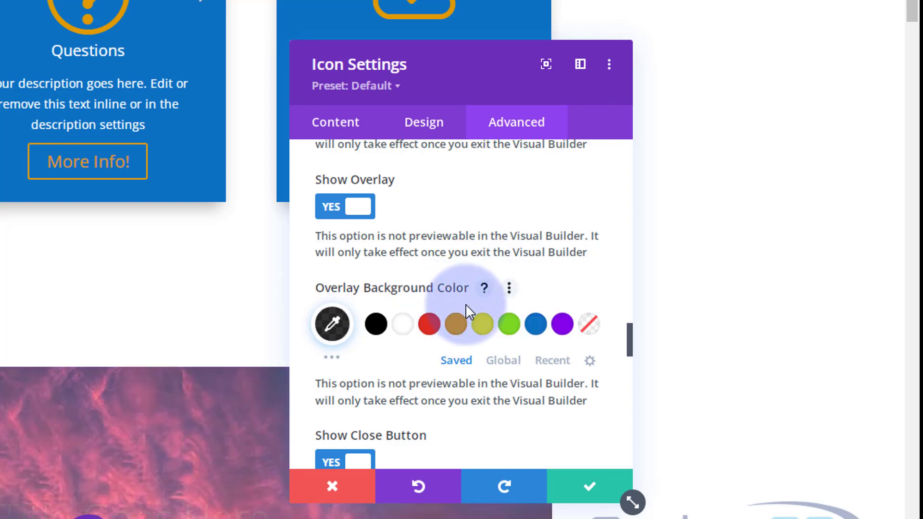
Step: Examine the popup's close button options, including placement, icon size, icon choice, background color and icon color
scroll(460, 302, "down", 5)
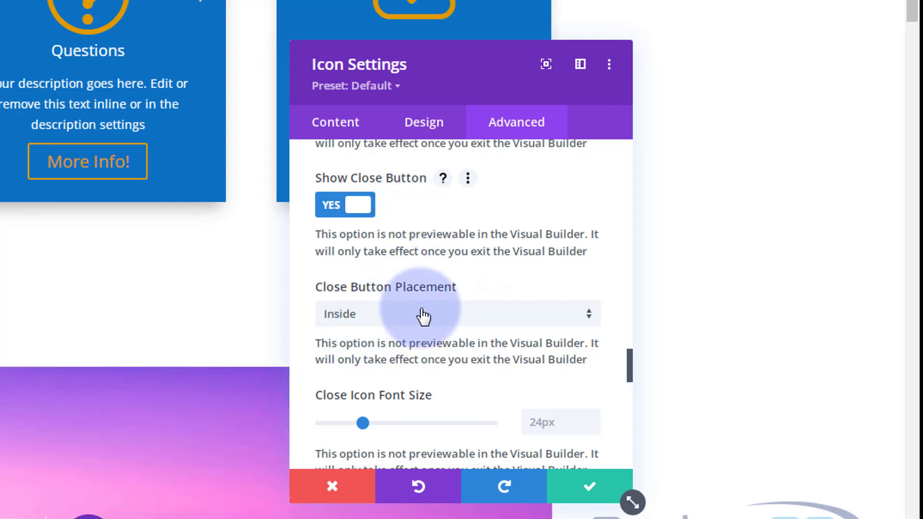
scroll(423, 317, "down", 4)
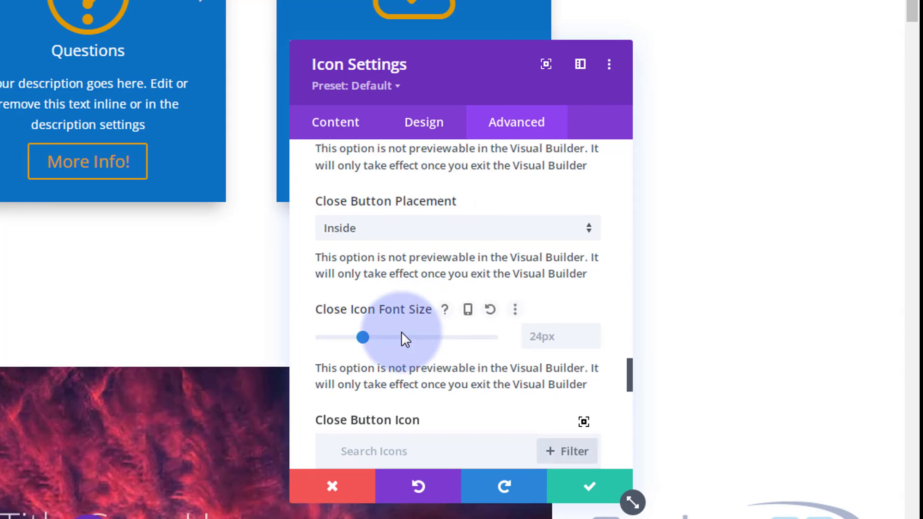
scroll(391, 313, "up", 2)
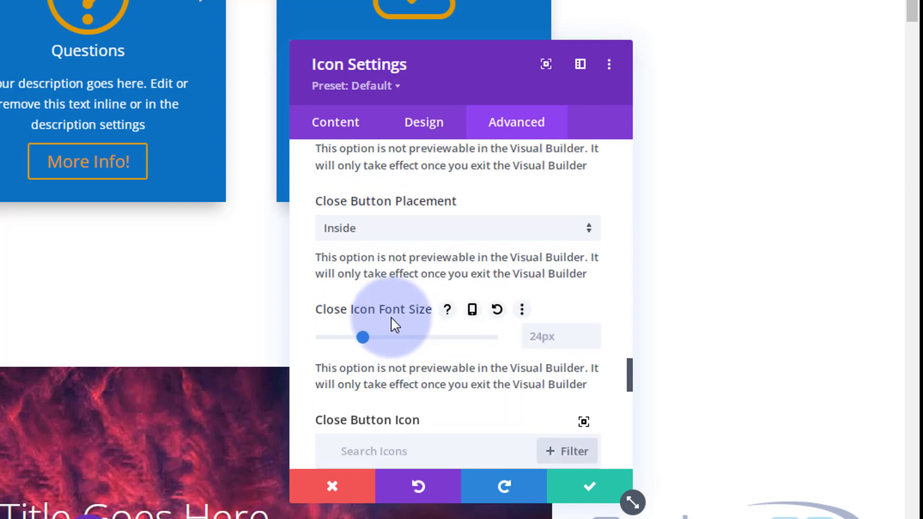
scroll(396, 315, "down", 2)
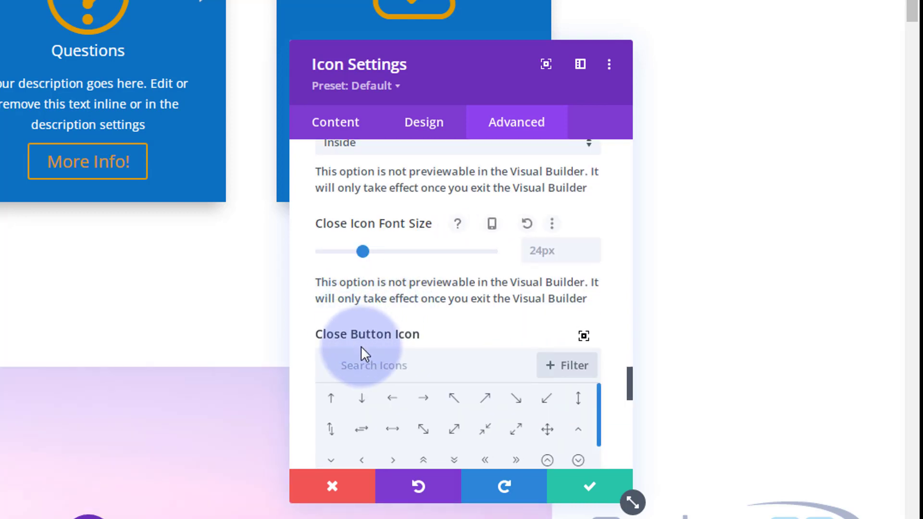
scroll(319, 306, "down", 5)
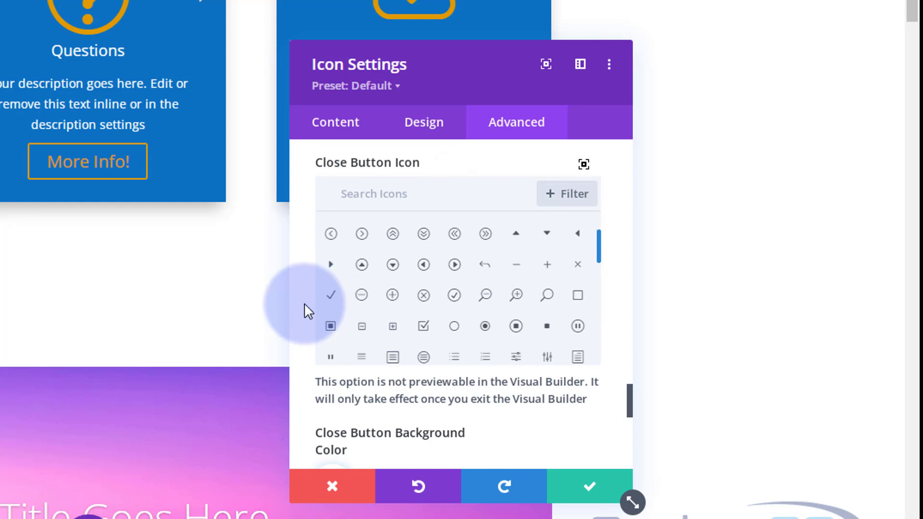
scroll(305, 304, "down", 2)
scroll(305, 304, "down", 2)
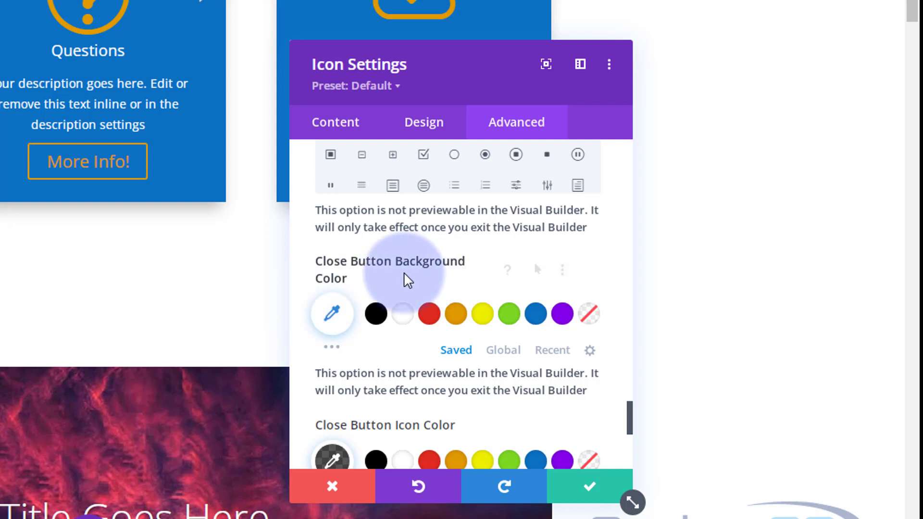
scroll(375, 314, "down", 4)
scroll(373, 305, "down", 4)
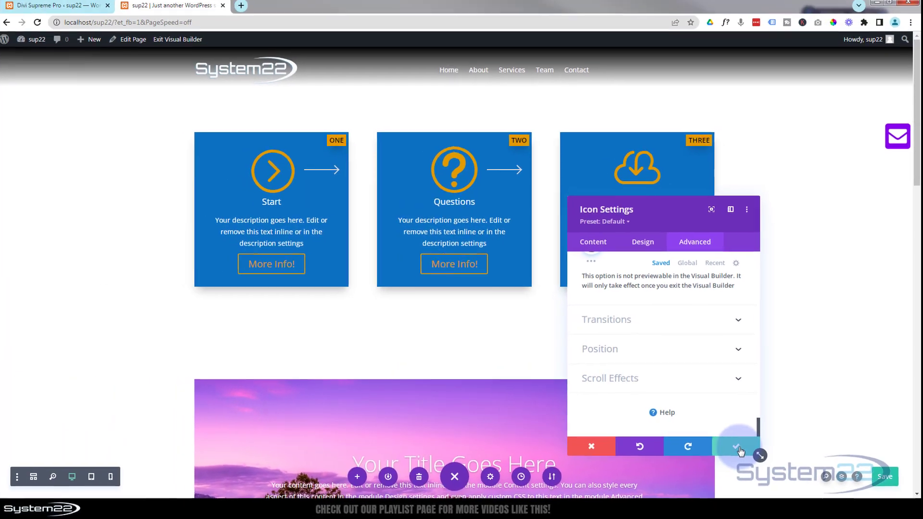
Step: Confirm the icon settings, save the page and exit the Visual Builder
left_click(737, 447)
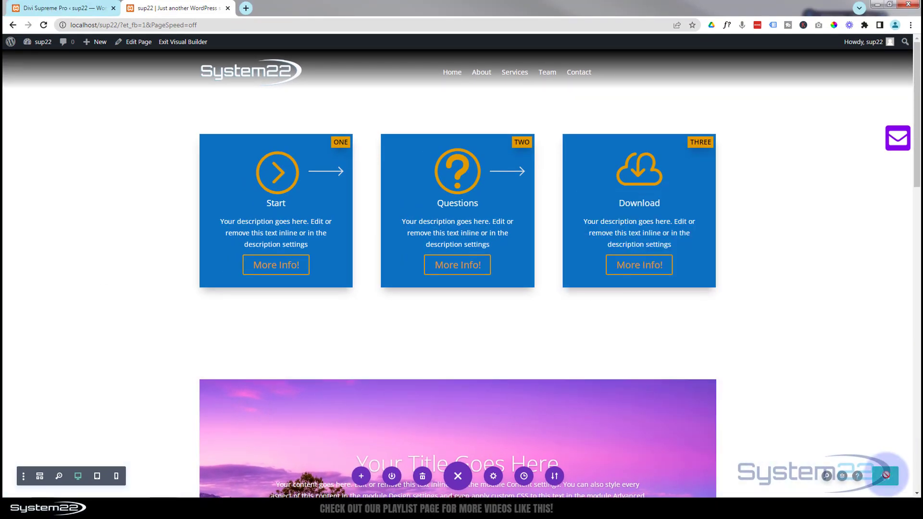
left_click(885, 475)
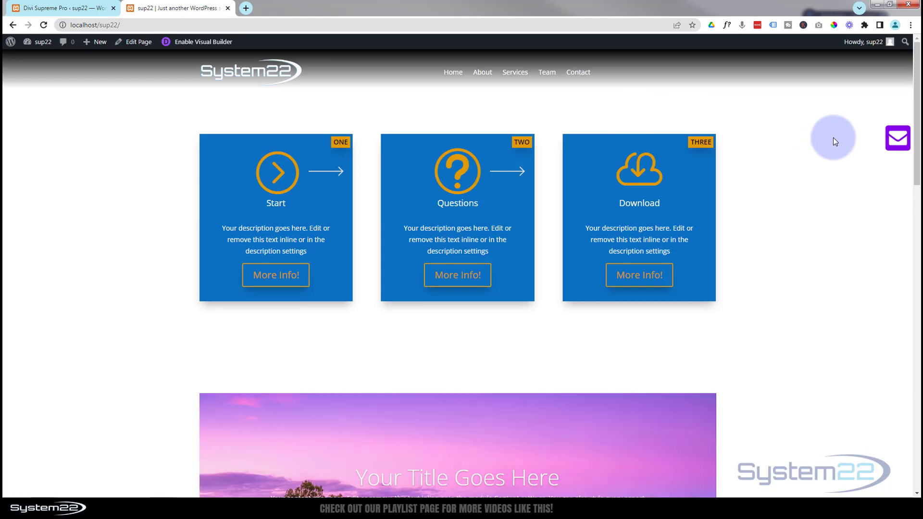
Step: Test the envelope icon's popup form on the live page, closing it once with its close icon and once from outside the popup
left_click(899, 140)
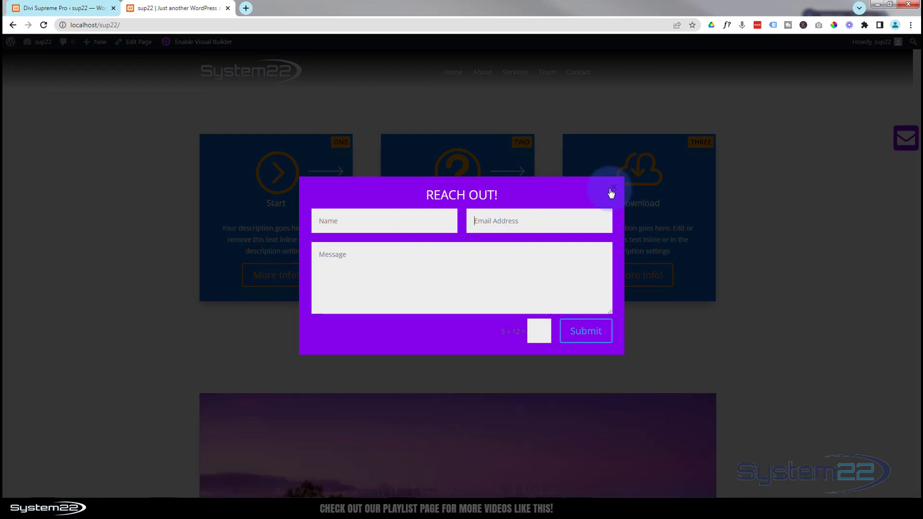
left_click(612, 192)
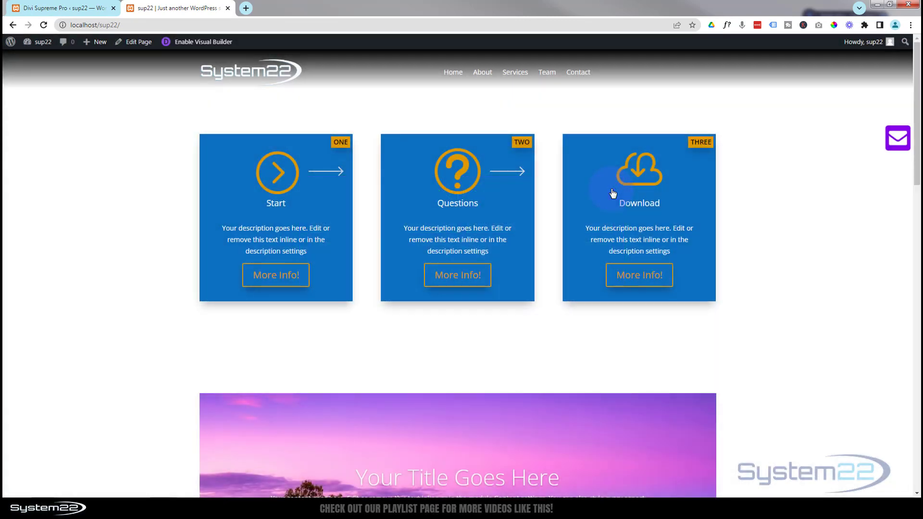
left_click(898, 143)
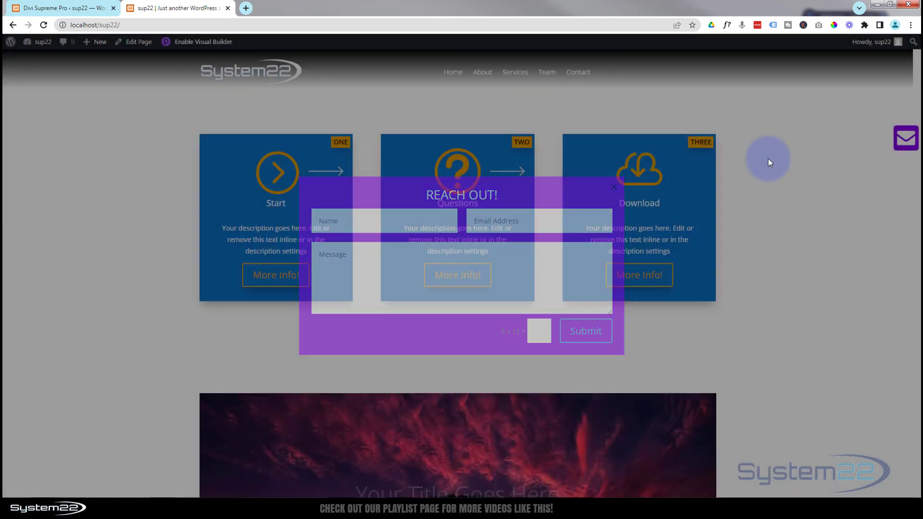
left_click(768, 158)
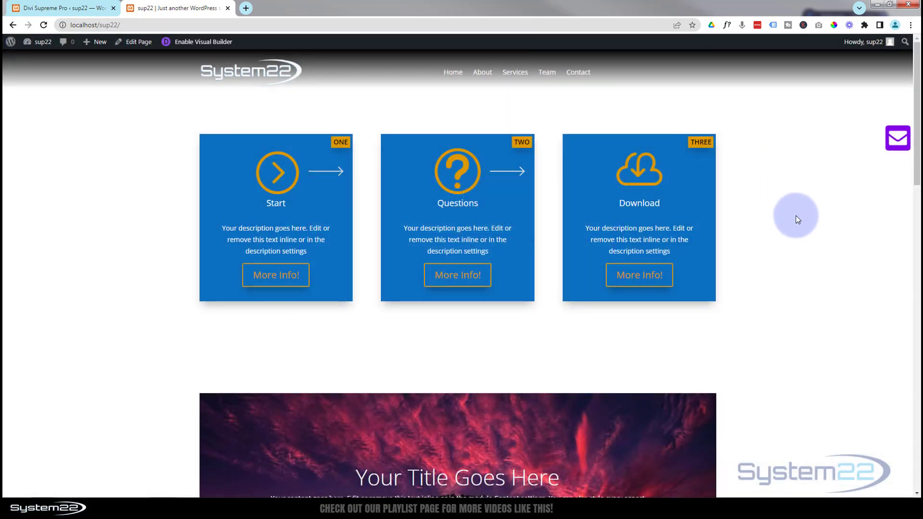
Step: Check the envelope icon's fixed placement along the whole live page, down to the footer and back up
scroll(825, 211, "down", 10)
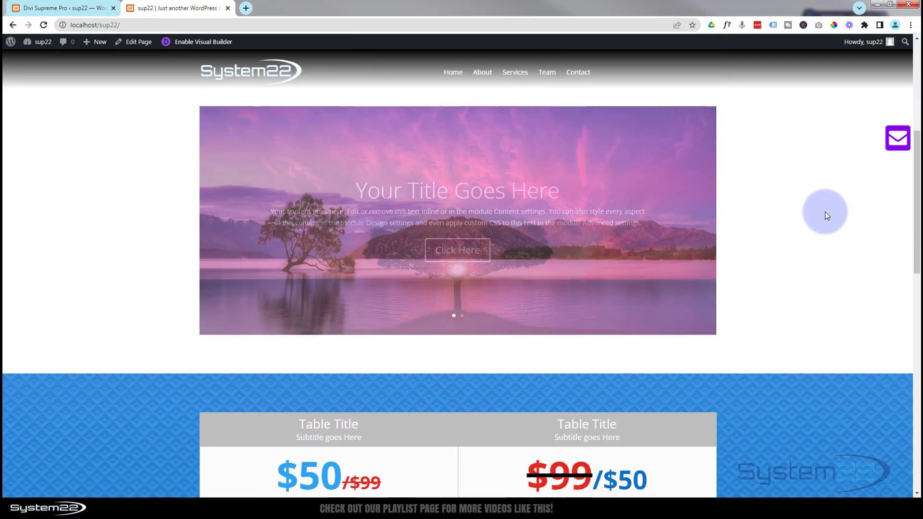
scroll(825, 212, "down", 11)
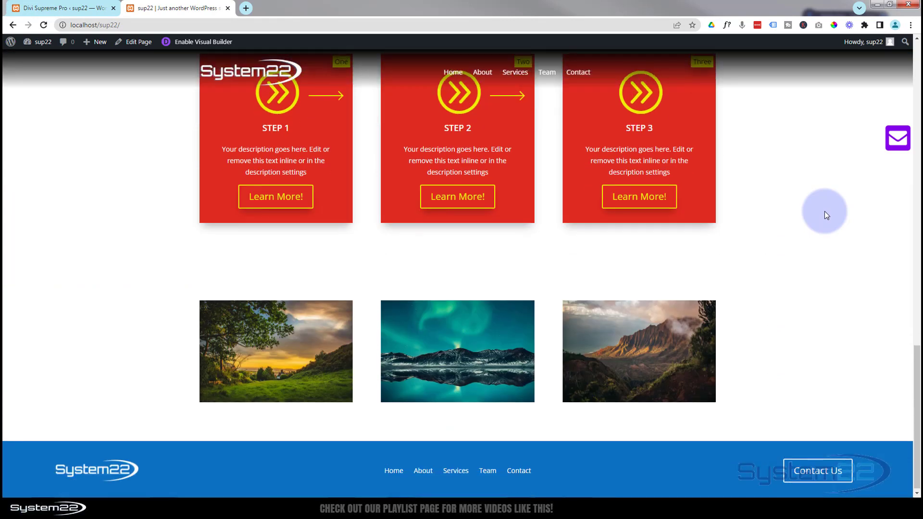
scroll(824, 212, "up", 8)
scroll(825, 210, "up", 14)
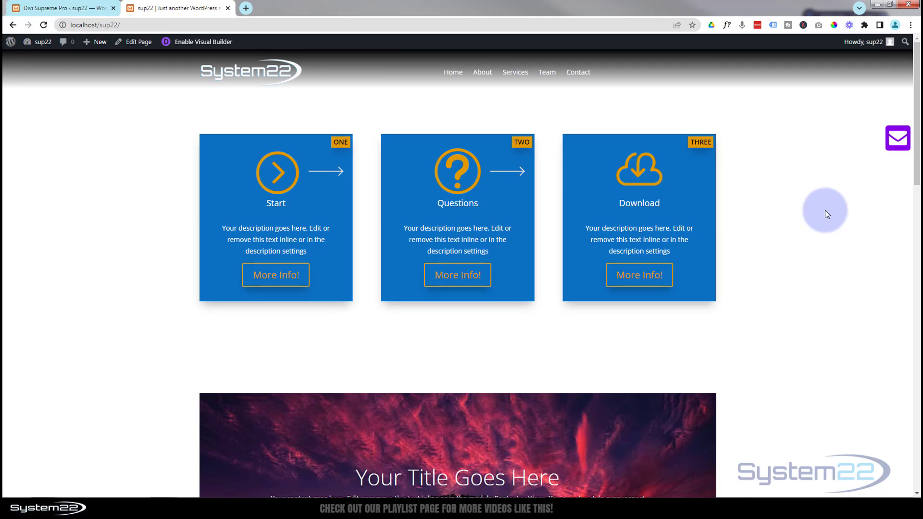
Step: Preview the live page in the browser's device emulation as iPad Air and check the envelope icon's placement along the page
key("ctrl+shift+i")
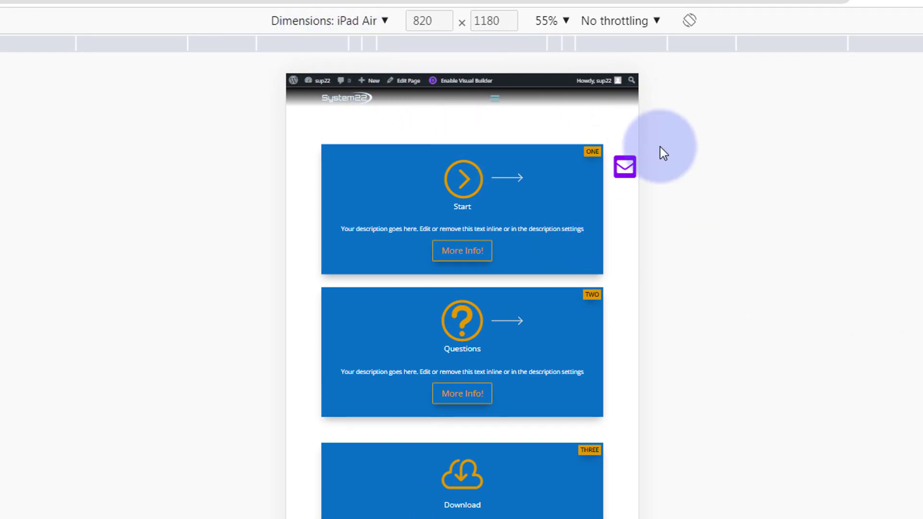
scroll(552, 183, "down", 6)
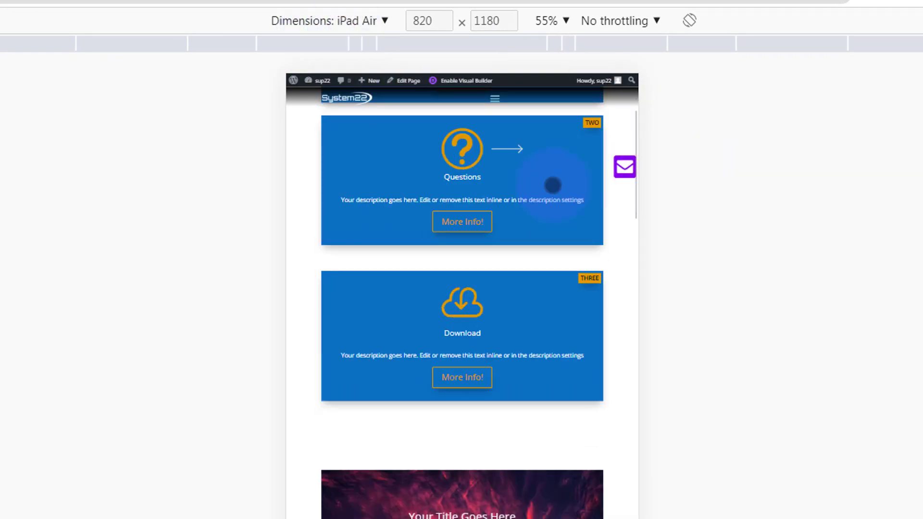
scroll(547, 187, "up", 6)
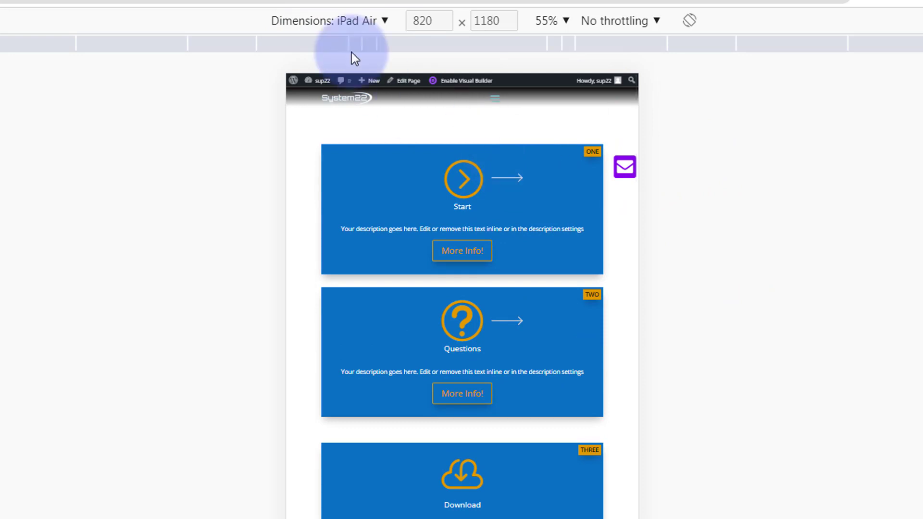
Step: Check the envelope icon's placement with the page emulated as iPhone 12 Pro, and close the developer tools to restore the desktop view
left_click(385, 21)
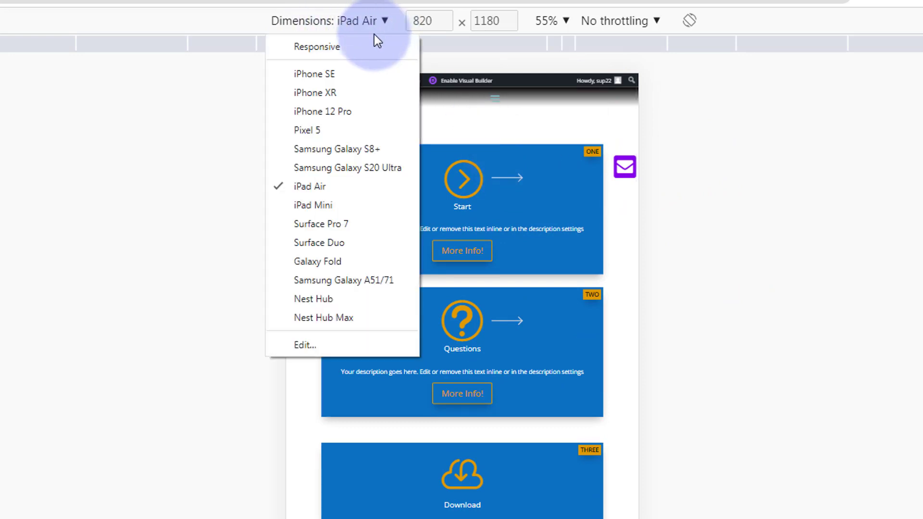
left_click(337, 111)
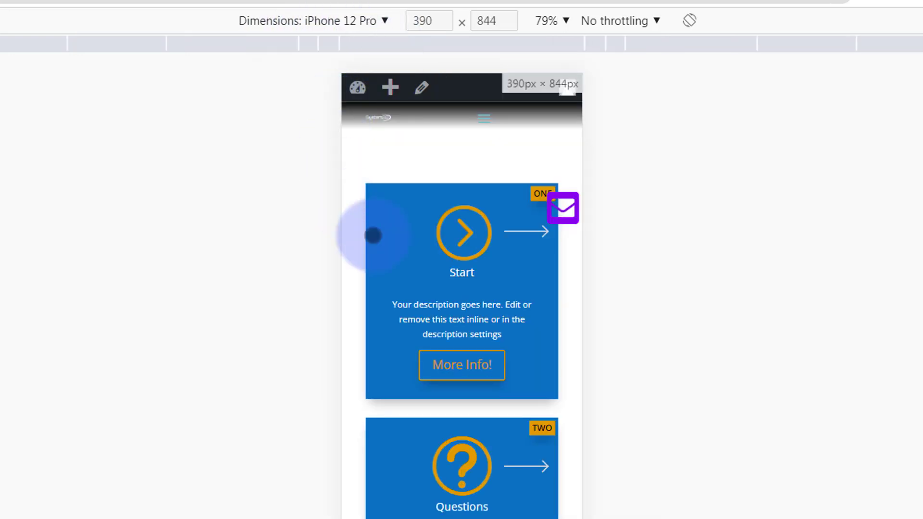
scroll(461, 243, "down", 3)
scroll(463, 248, "up", 5)
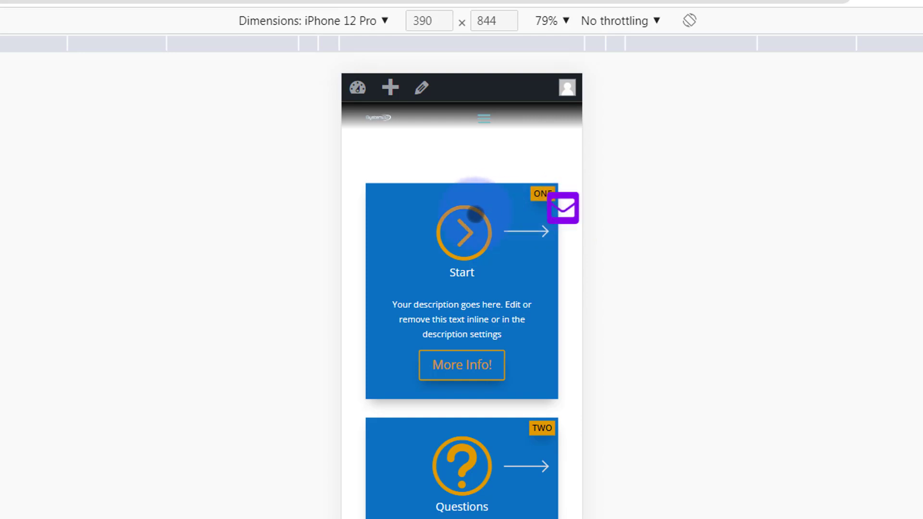
left_click(7, 435)
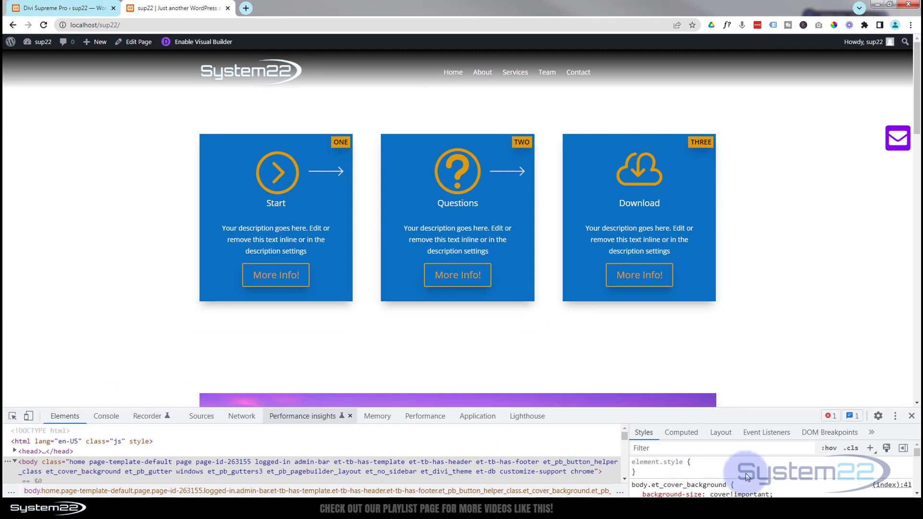
left_click(912, 416)
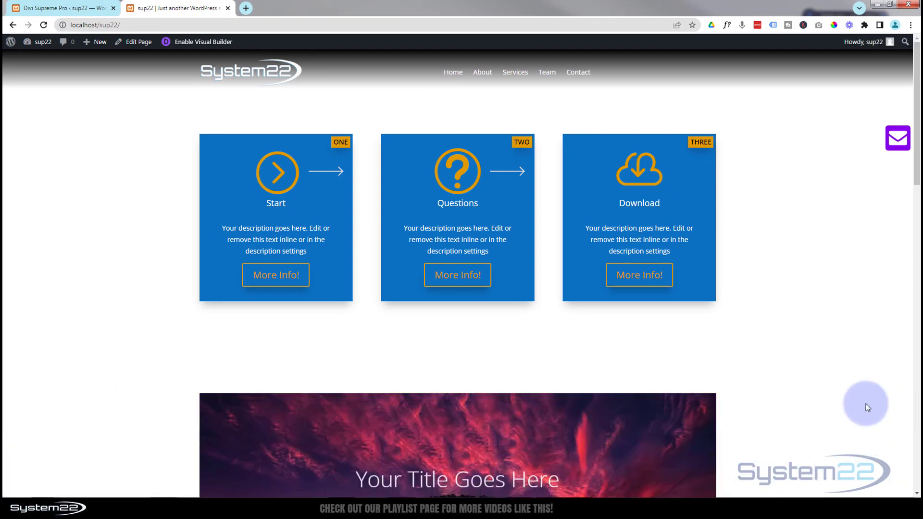
Step: Test the envelope icon's popup form at the top of the page and again farther down near the pricing tables, dismissing it from outside each time
left_click(902, 140)
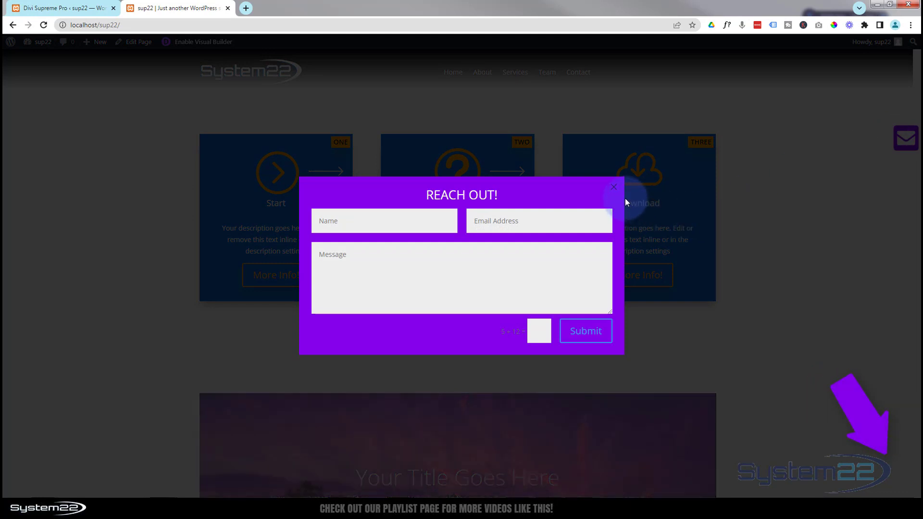
left_click(759, 191)
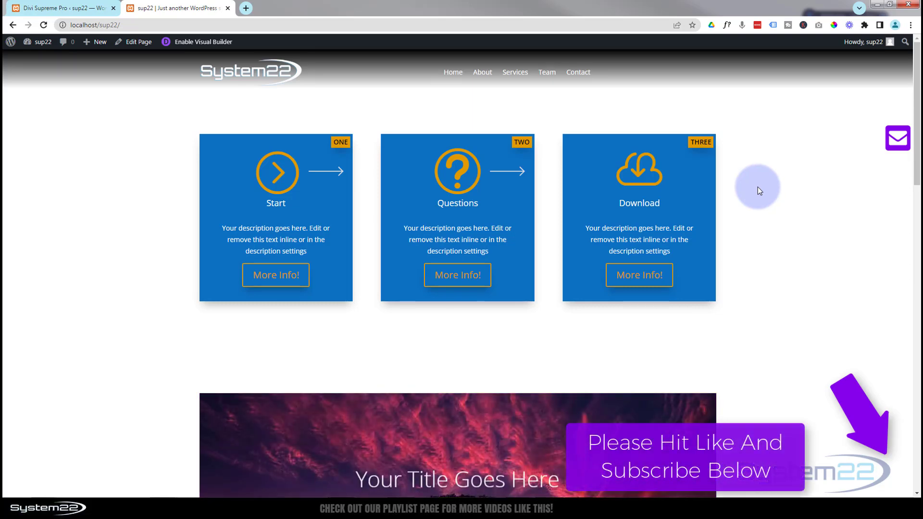
scroll(748, 218, "down", 4)
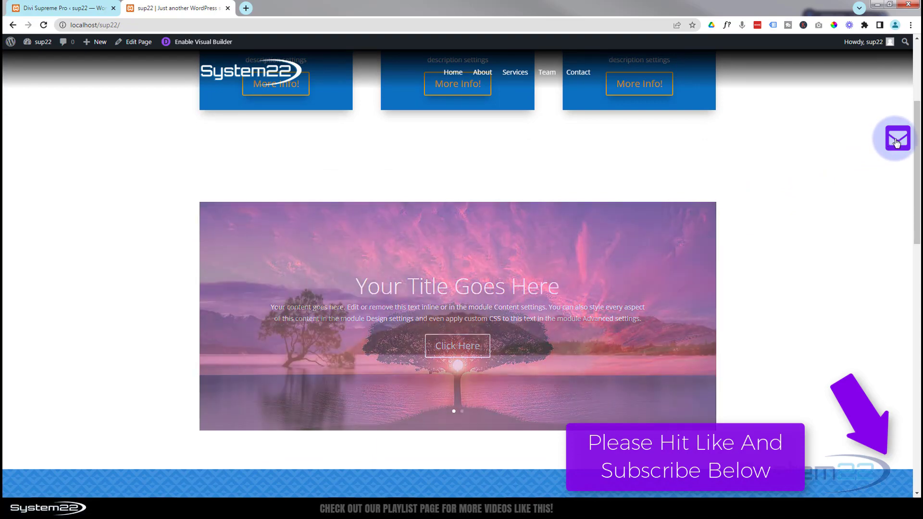
scroll(834, 182, "down", 2)
scroll(834, 181, "down", 2)
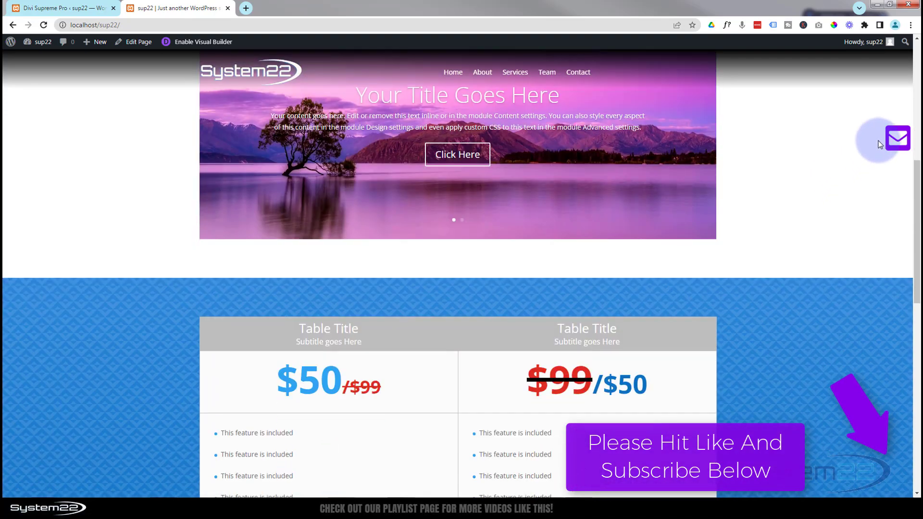
left_click(896, 140)
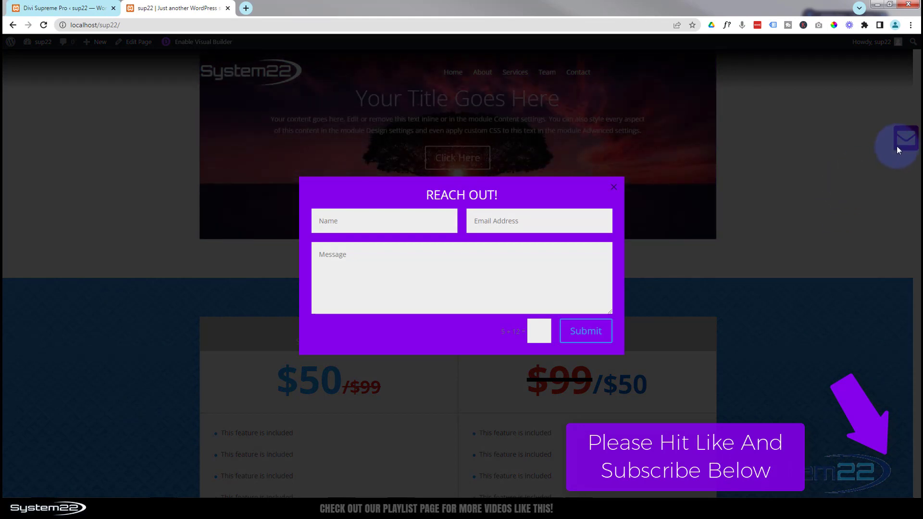
left_click(855, 155)
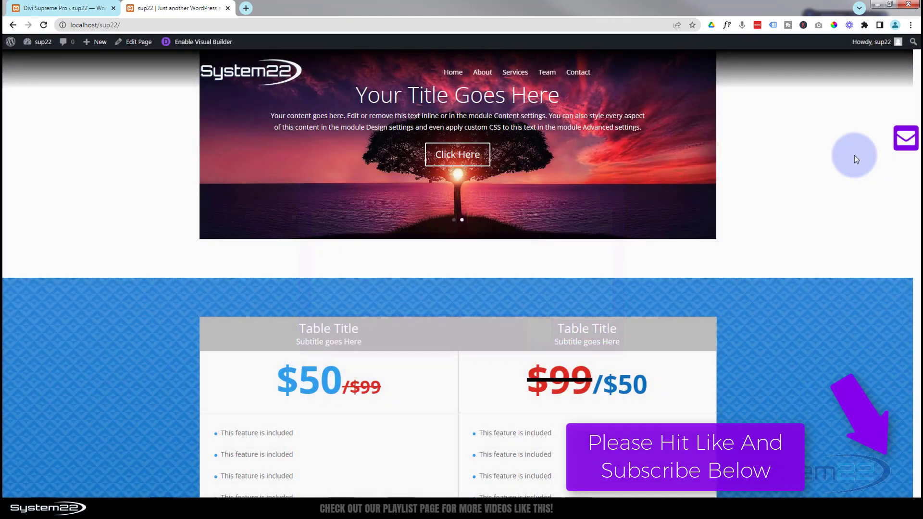